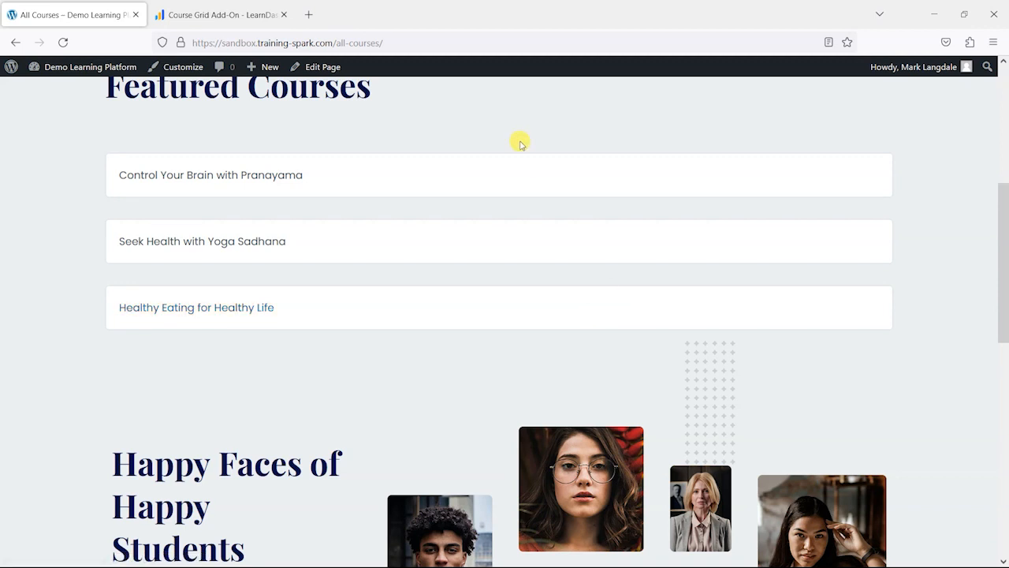
Review the Featured Courses list on the All Courses page and the shortcode section of the Course Grid documentation.
scroll(521, 143, up, 2)
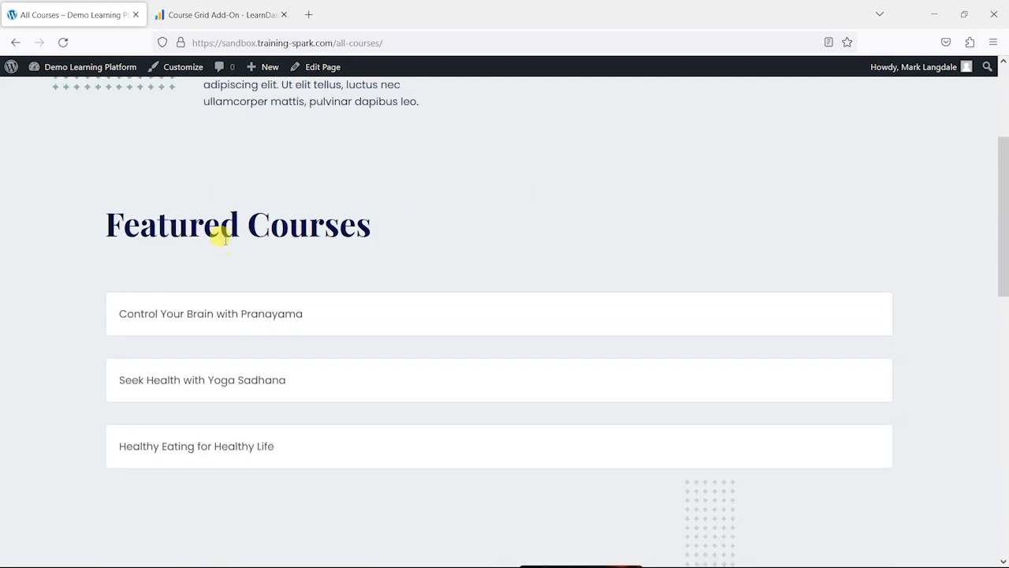
scroll(225, 240, up, 3)
scroll(391, 215, down, 4)
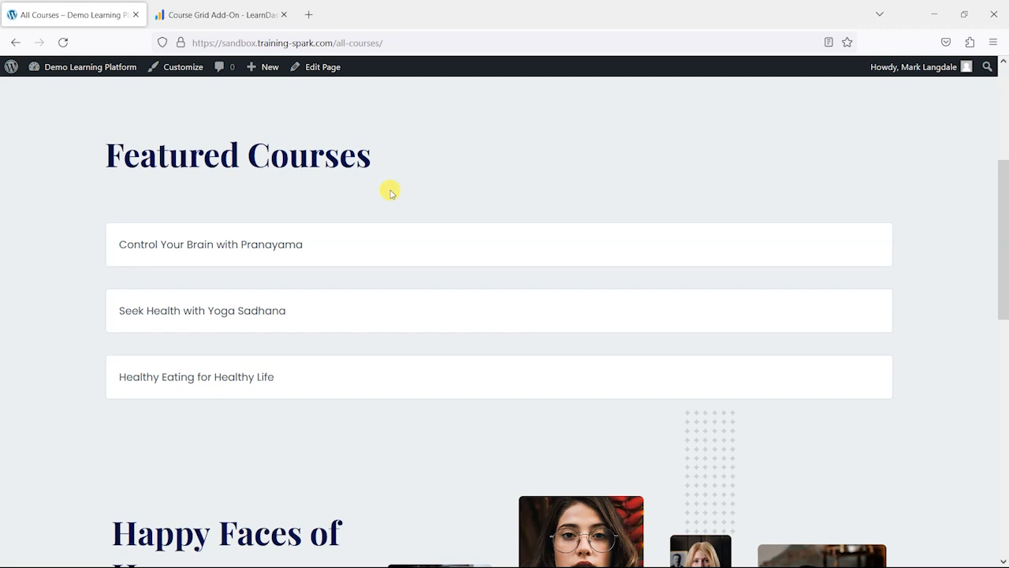
click(178, 6)
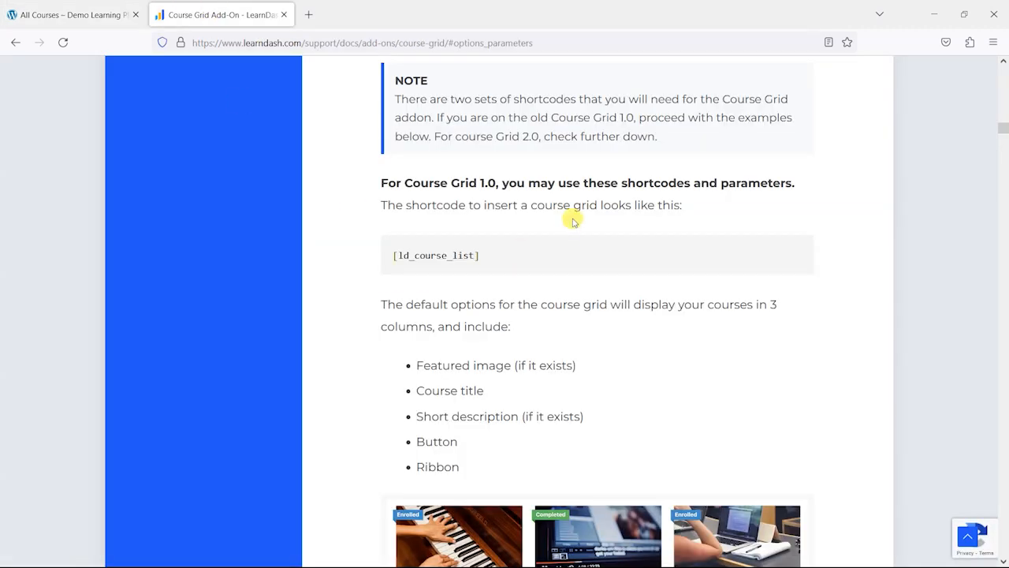
scroll(583, 213, up, 5)
click(101, 11)
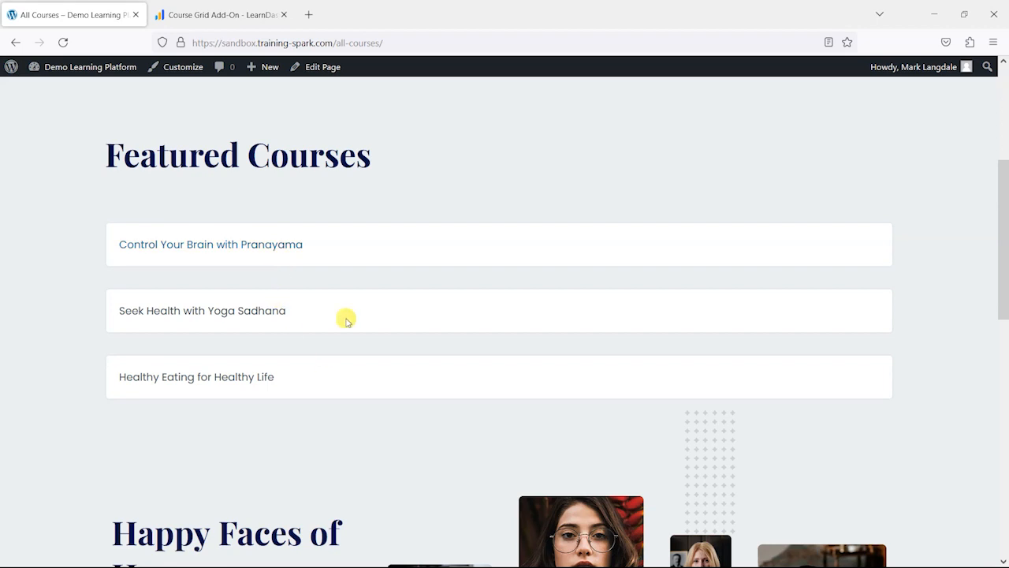
Open the All Courses page for editing and locate the course list shortcode under the Featured Courses heading.
scroll(355, 260, up, 4)
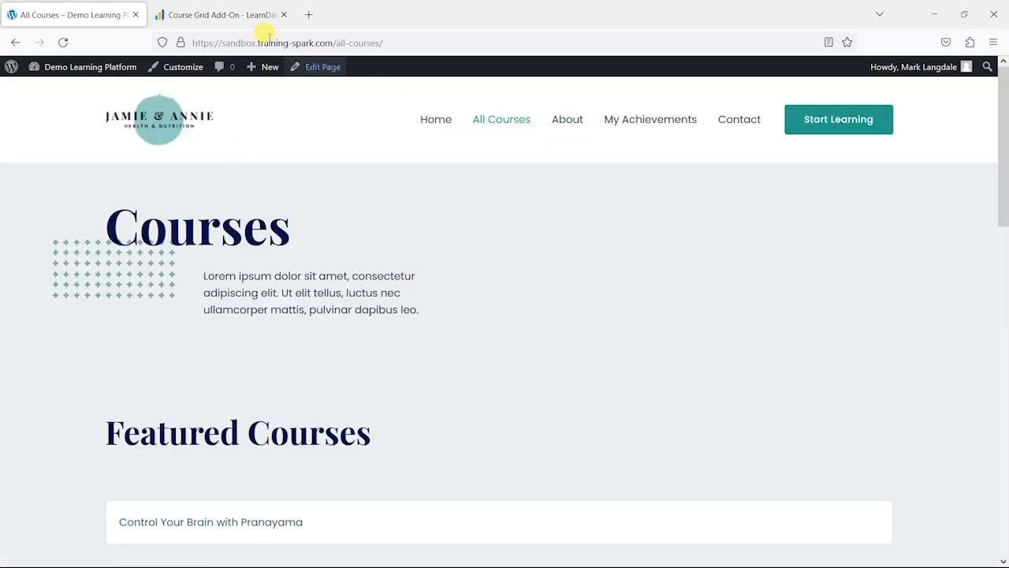
click(324, 70)
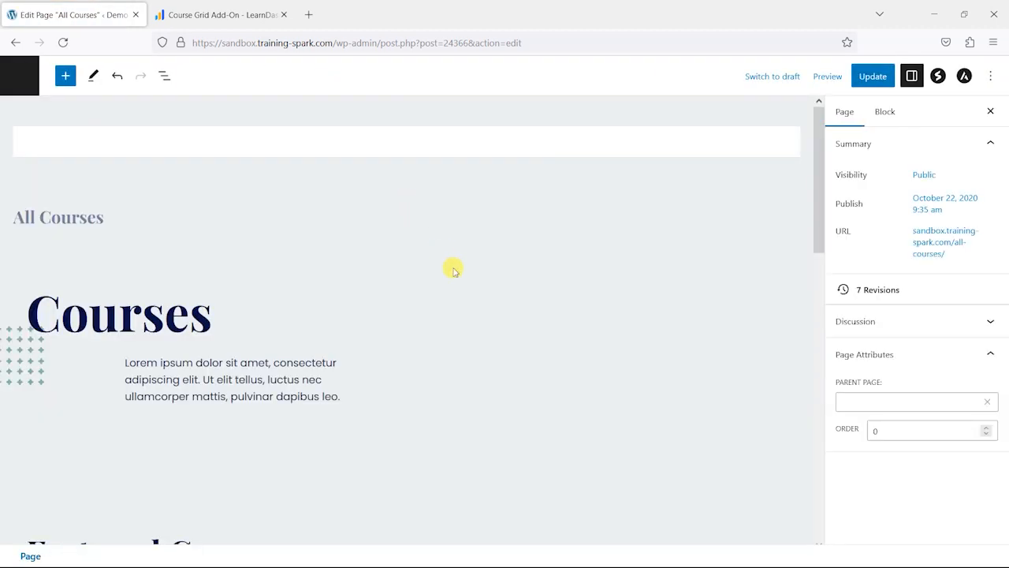
scroll(449, 266, down, 5)
scroll(449, 267, down, 1)
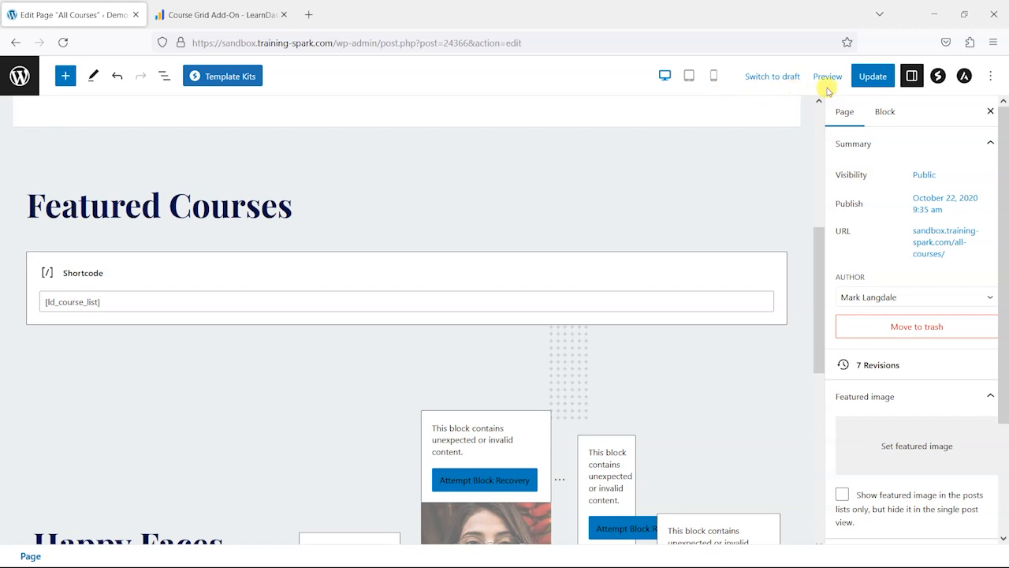
Open the live All Courses page in a new tab from its permalink and view its Featured Courses list.
click(930, 236)
click(889, 395)
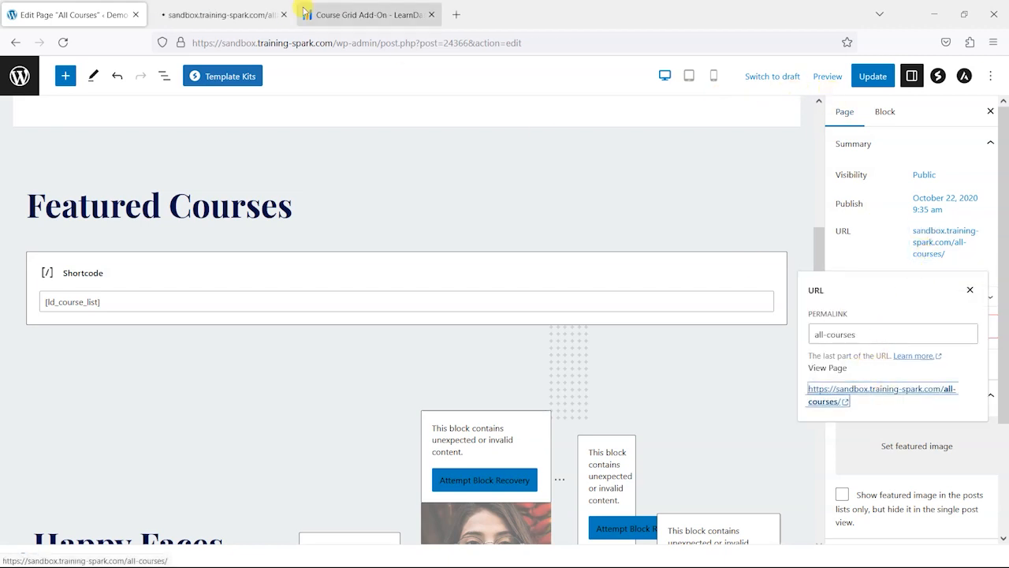
click(223, 11)
scroll(408, 294, down, 3)
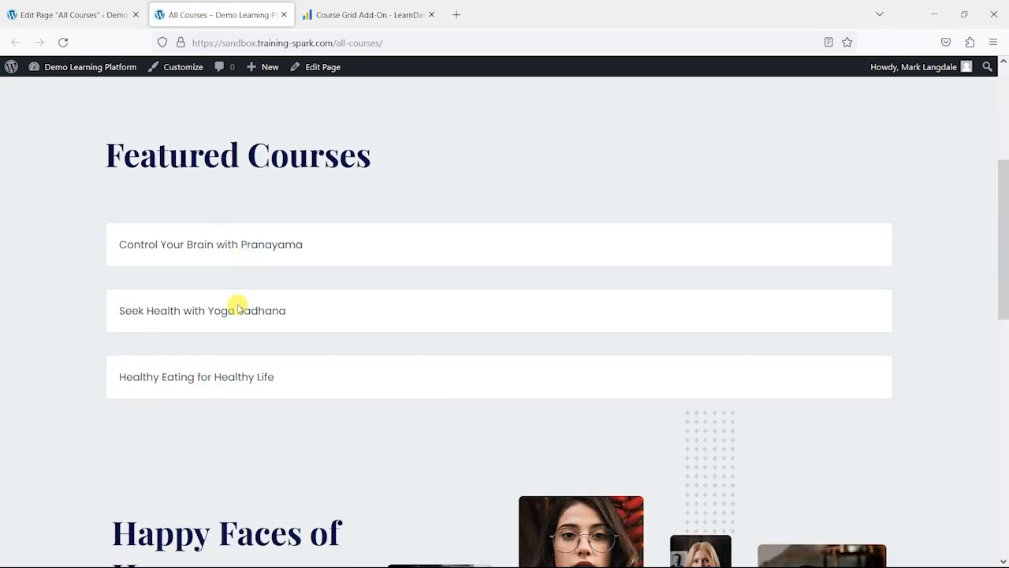
Open the site's admin dashboard in a new tab and place that tab beside the page editor's tab.
click(79, 9)
click(255, 8)
mouse_move(45, 69)
middle_click(55, 96)
drag(357, 6, 214, 8)
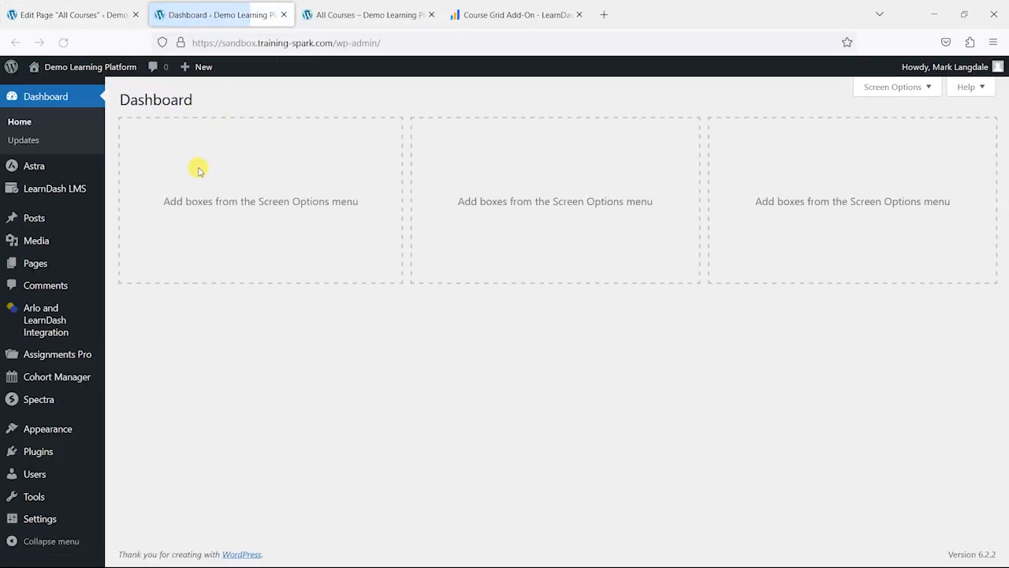
Open the online documentation for course shortcodes and blocks from the LearnDash LMS Courses section.
mouse_move(68, 192)
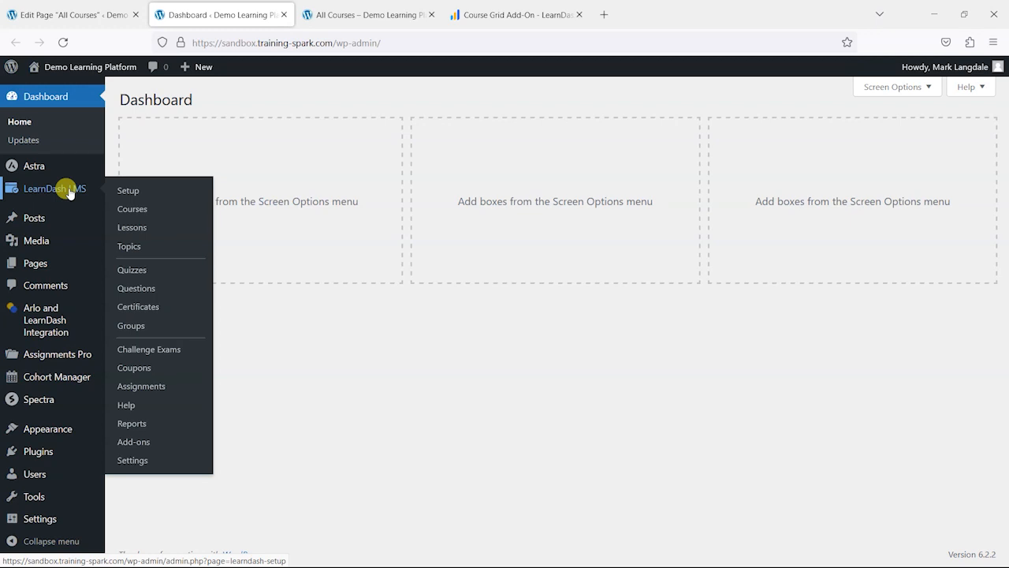
click(142, 210)
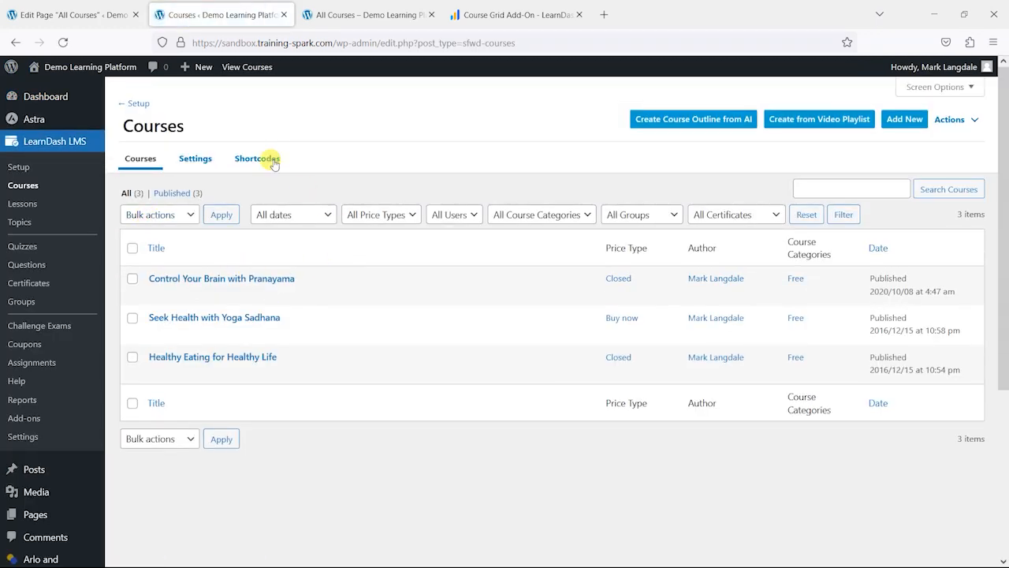
click(272, 160)
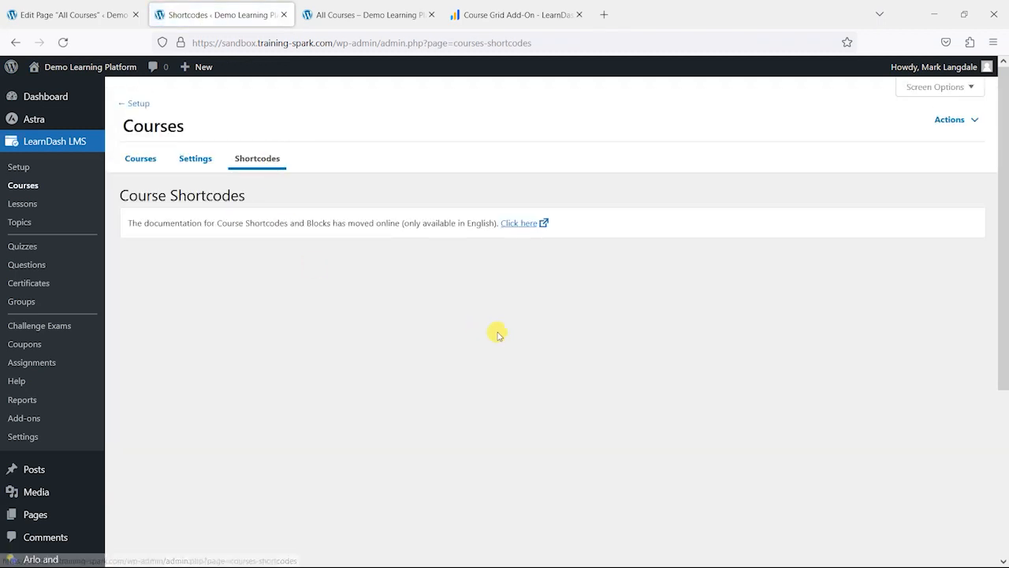
click(519, 224)
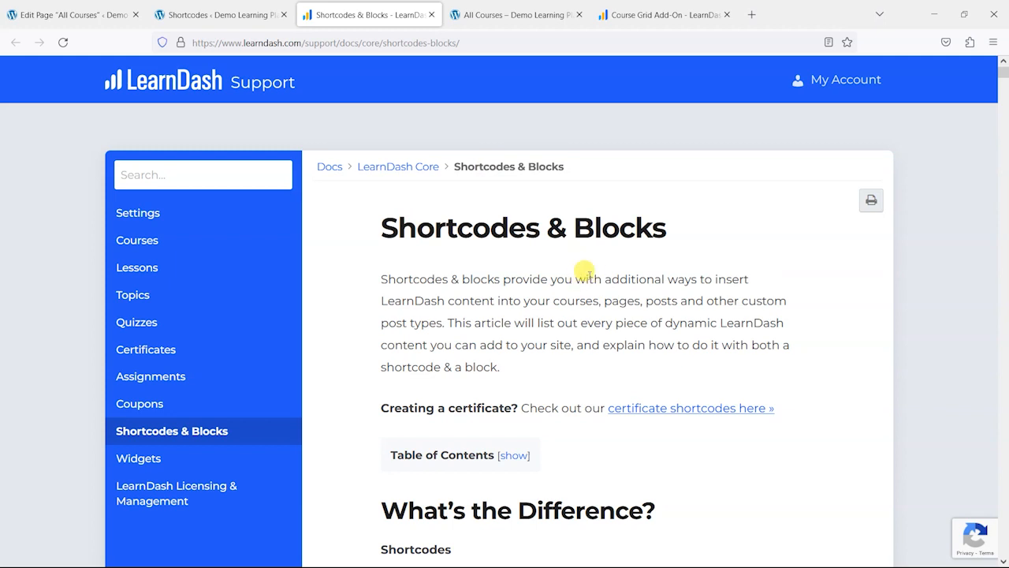
Read the documentation's explanation of the difference between shortcodes and blocks, including the example shortcode with one parameter.
scroll(595, 260, down, 5)
scroll(583, 221, down, 1)
scroll(513, 226, up, 1)
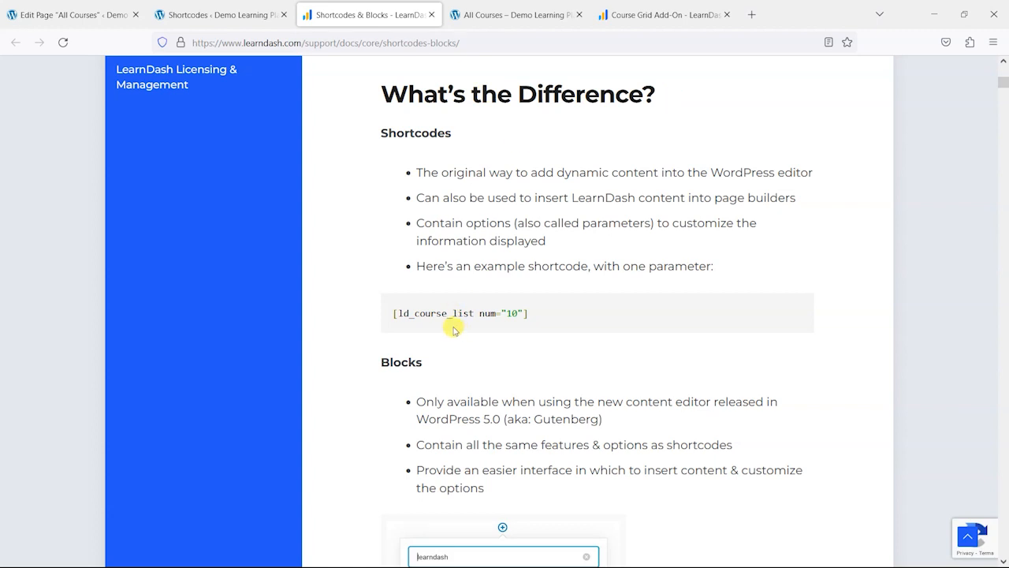
scroll(570, 218, up, 2)
scroll(473, 244, down, 2)
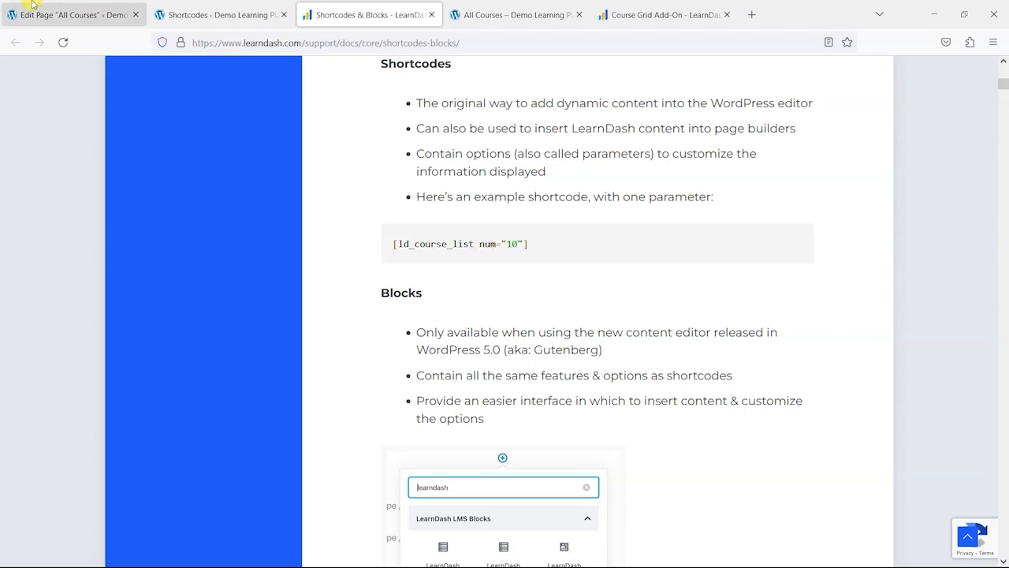
Compare the live Featured Courses list with the documentation's ld_course_list example and examine its num parameter.
click(71, 14)
click(210, 10)
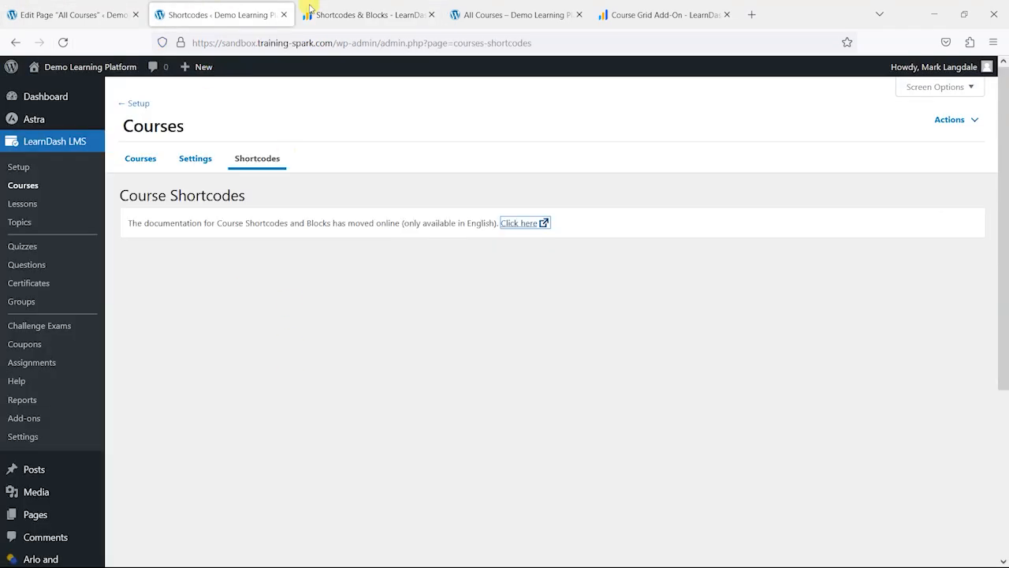
click(477, 14)
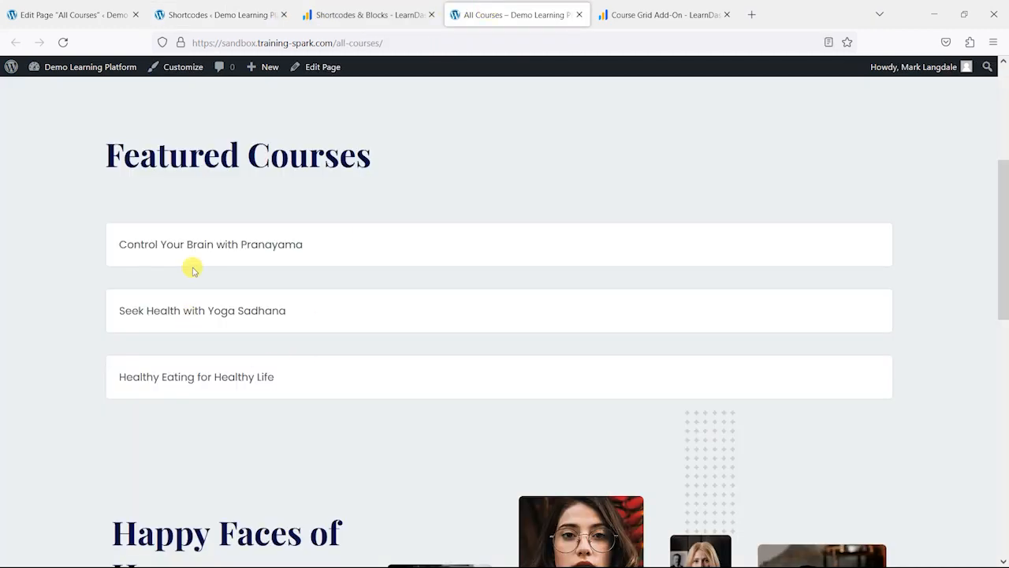
scroll(221, 261, down, 1)
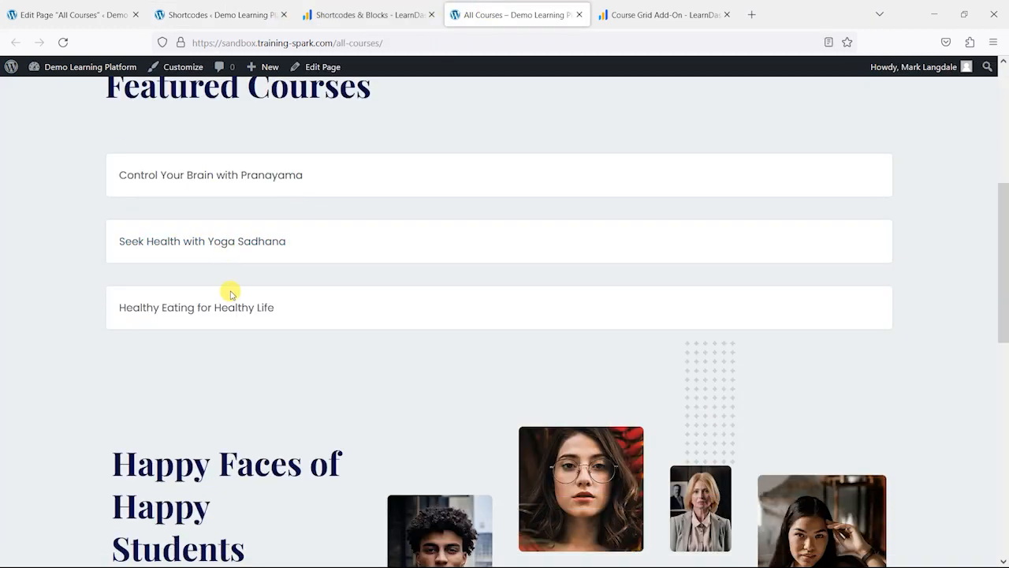
click(210, 8)
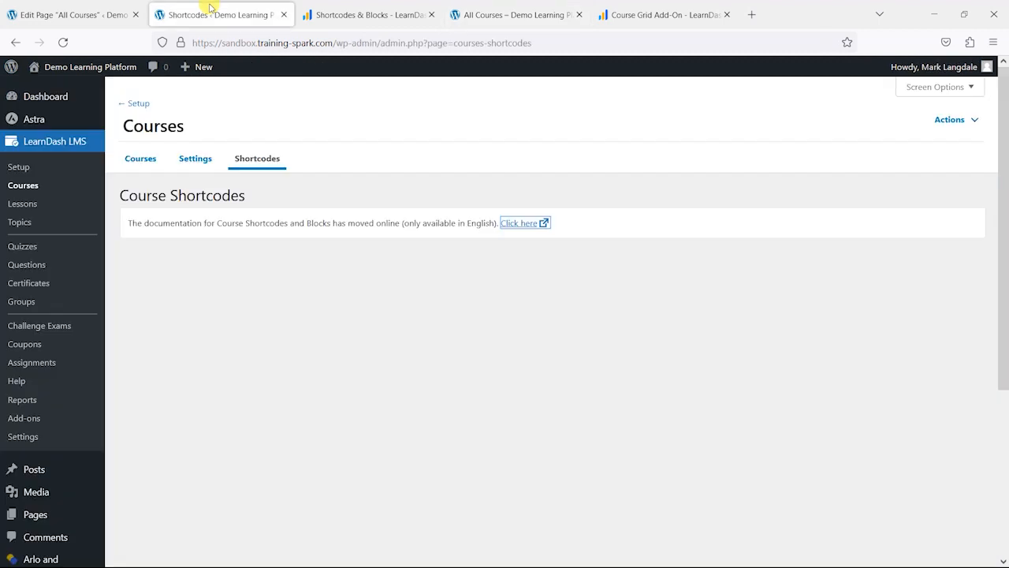
click(362, 15)
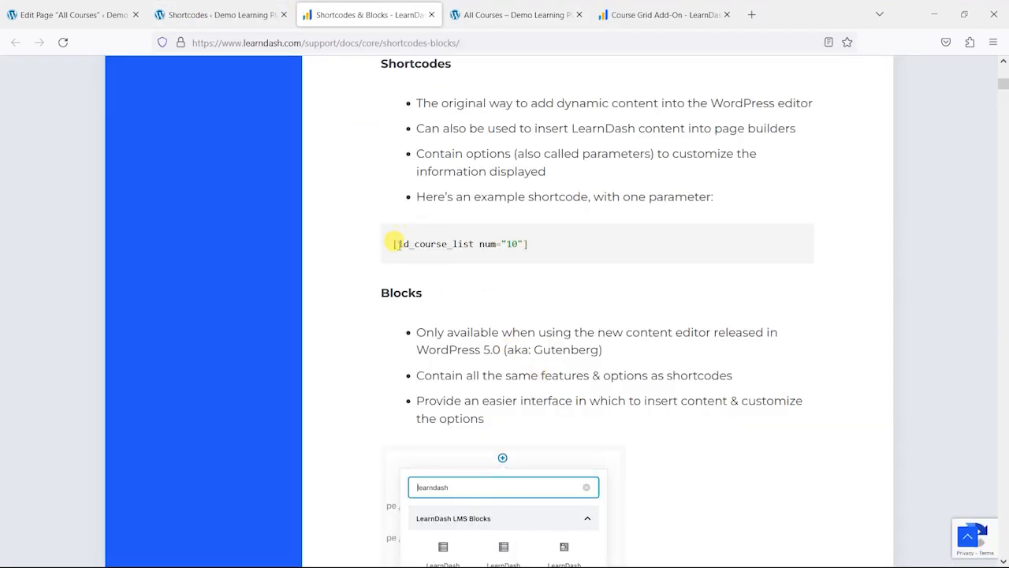
drag(424, 245, 514, 243)
click(484, 263)
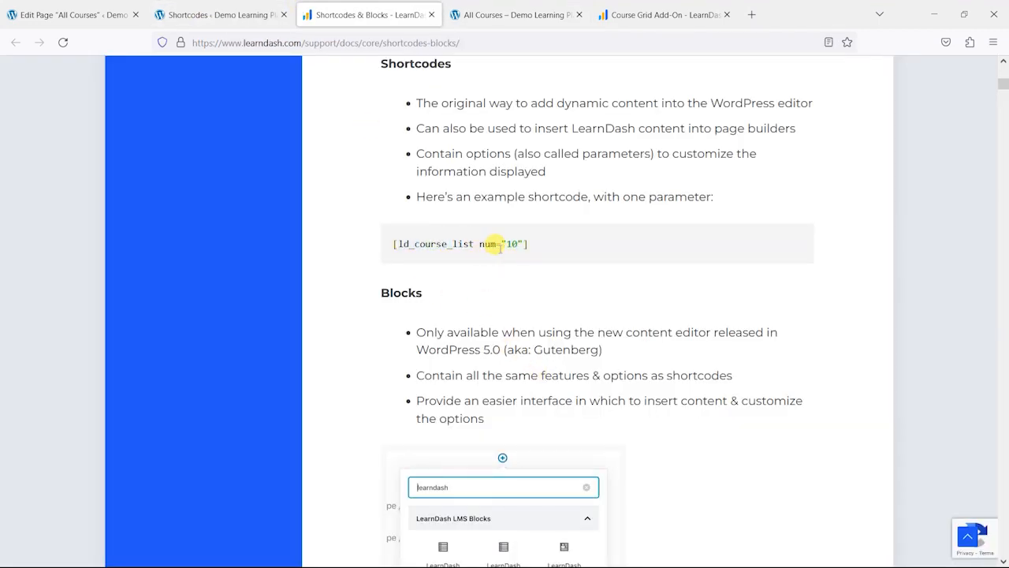
Change the Featured Courses shortcode to [ld_course_list num="2"] and update the All Courses page.
click(193, 25)
click(116, 23)
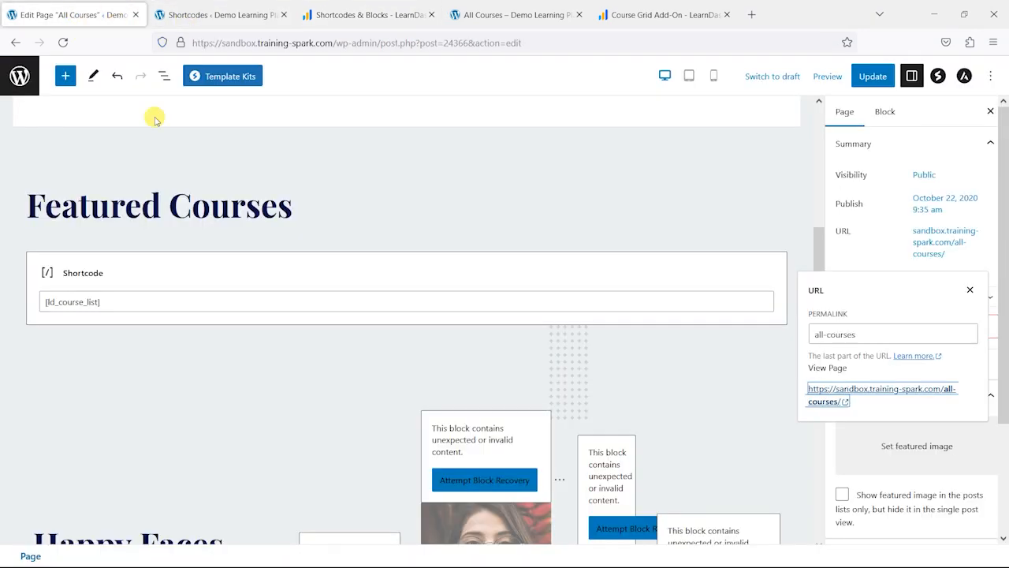
click(91, 301)
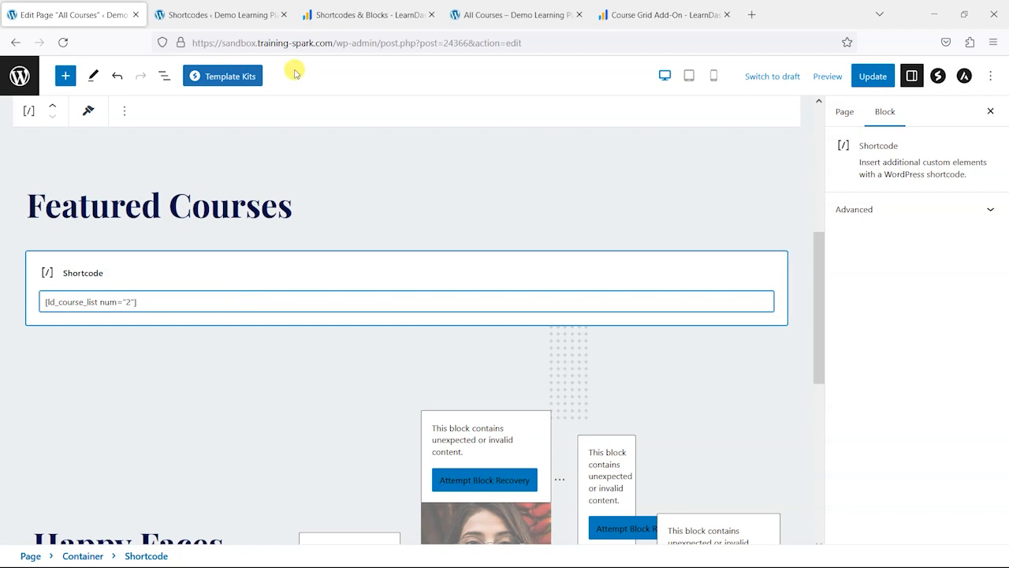
click(873, 76)
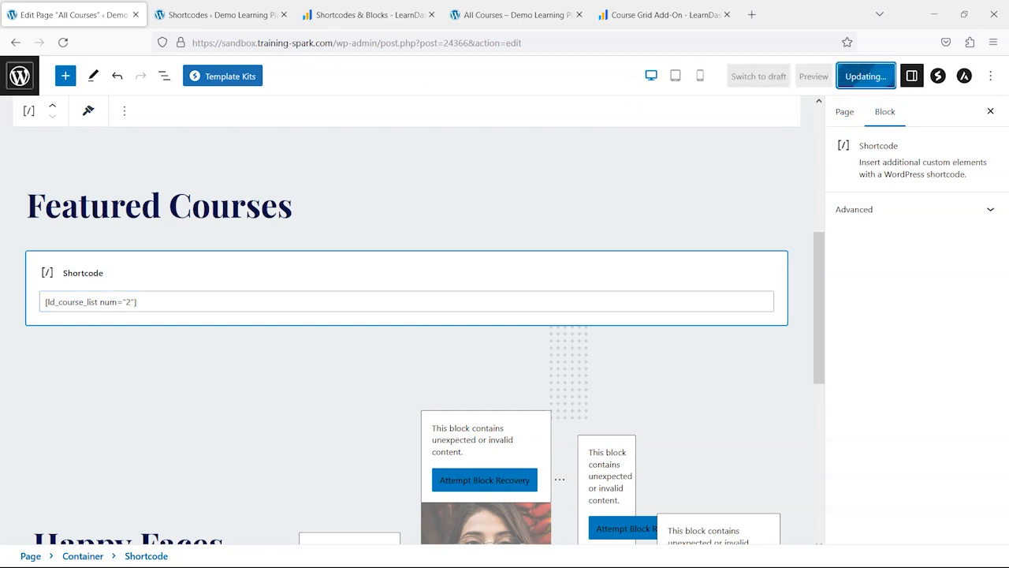
Reload the live All Courses page and page forward and back through the Featured Courses list.
click(229, 15)
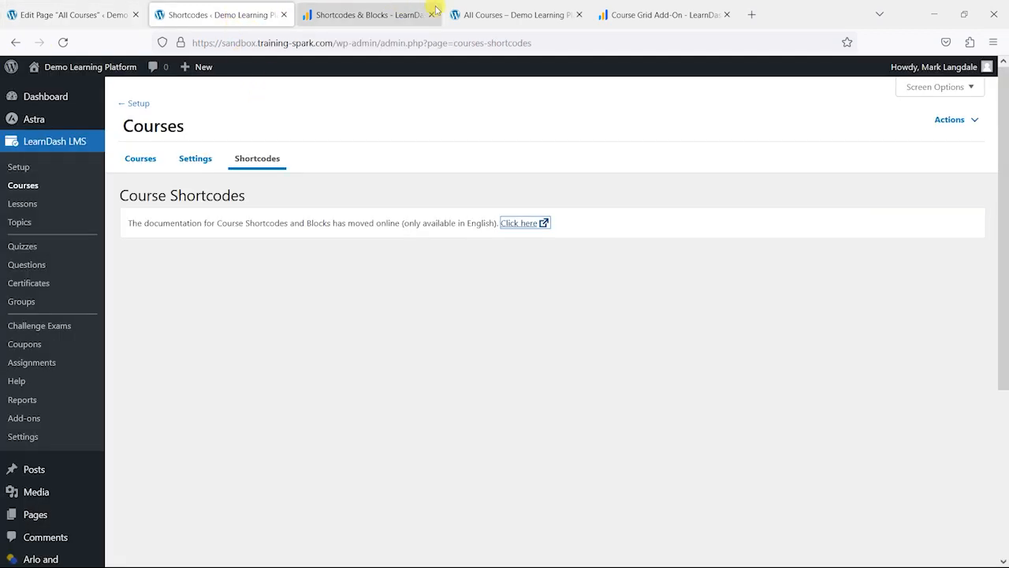
click(505, 15)
click(63, 43)
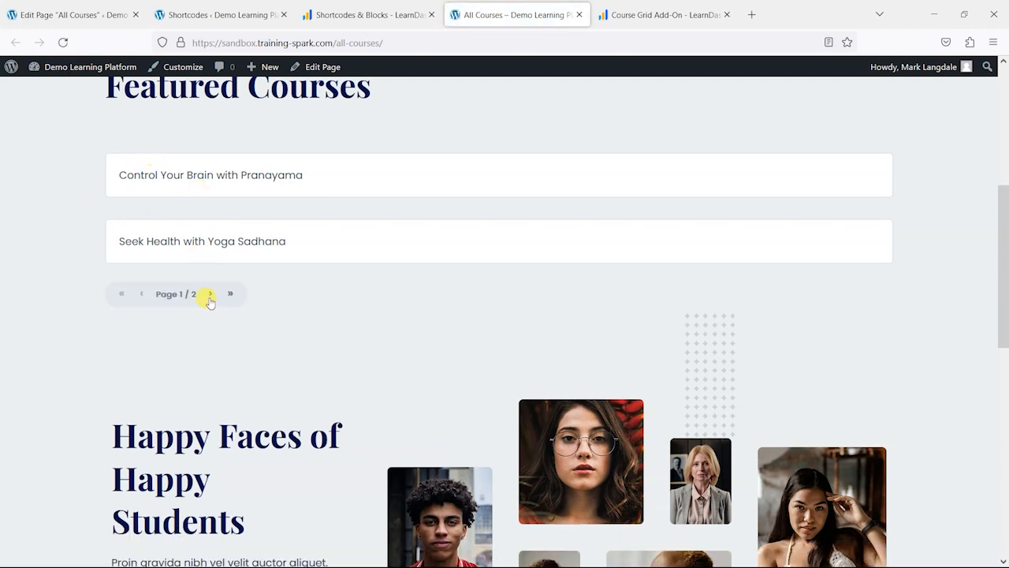
click(210, 297)
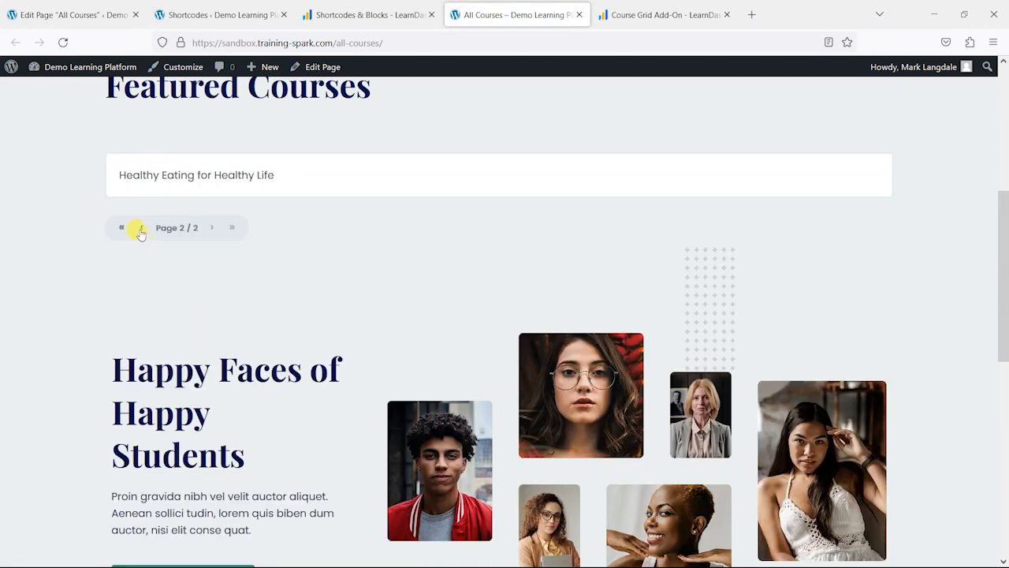
click(140, 228)
Examine the block instructions in the Course Grid documentation and the LearnDash block list in the Shortcodes & Blocks article.
click(709, 24)
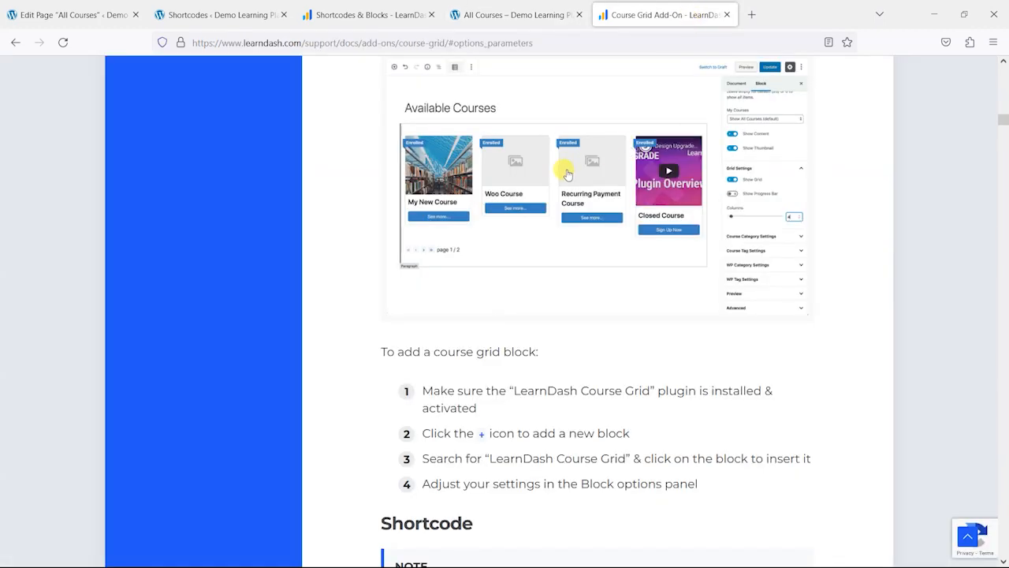
scroll(526, 370, up, 3)
scroll(552, 236, up, 5)
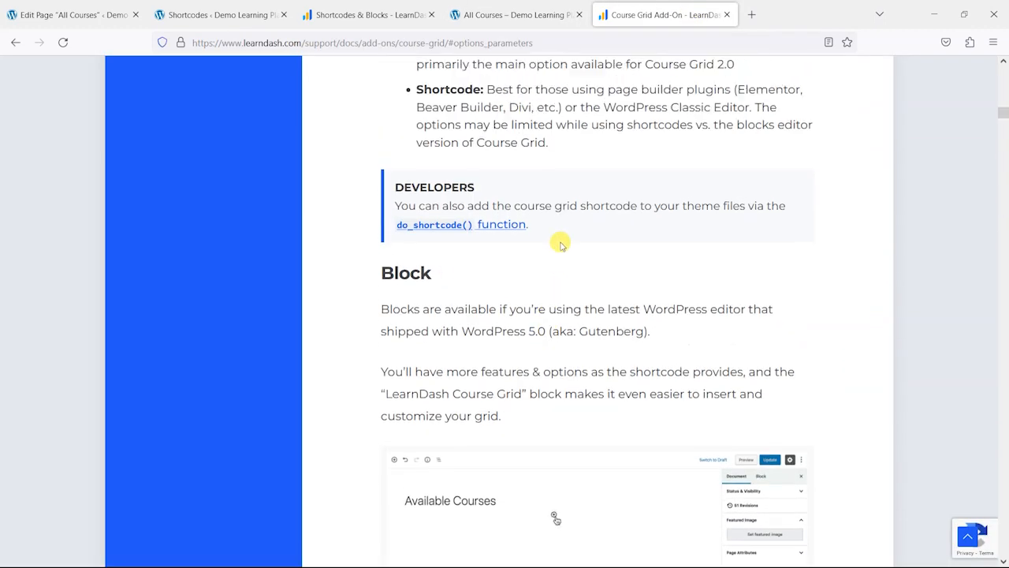
click(369, 16)
scroll(515, 202, down, 6)
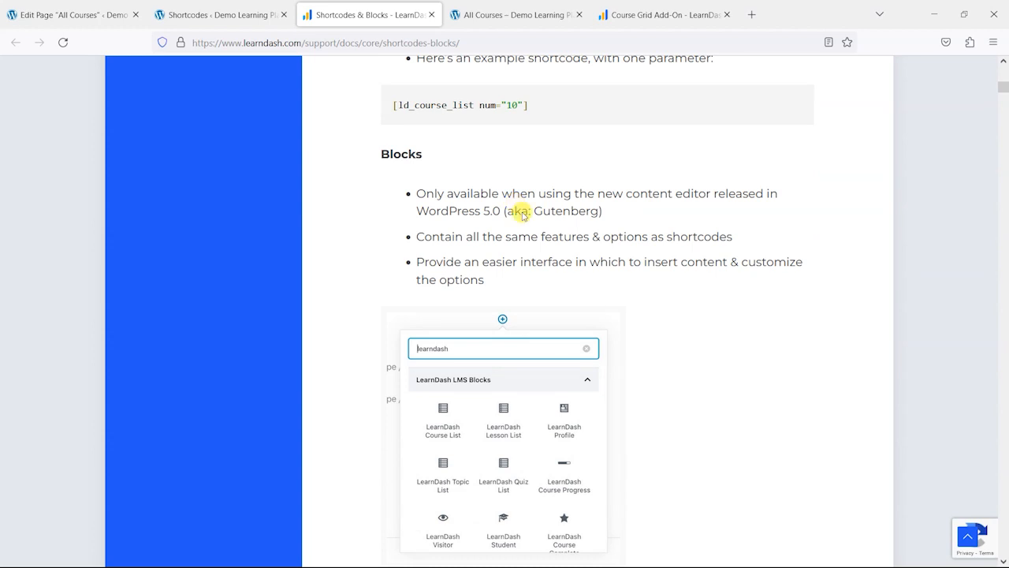
scroll(602, 241, up, 2)
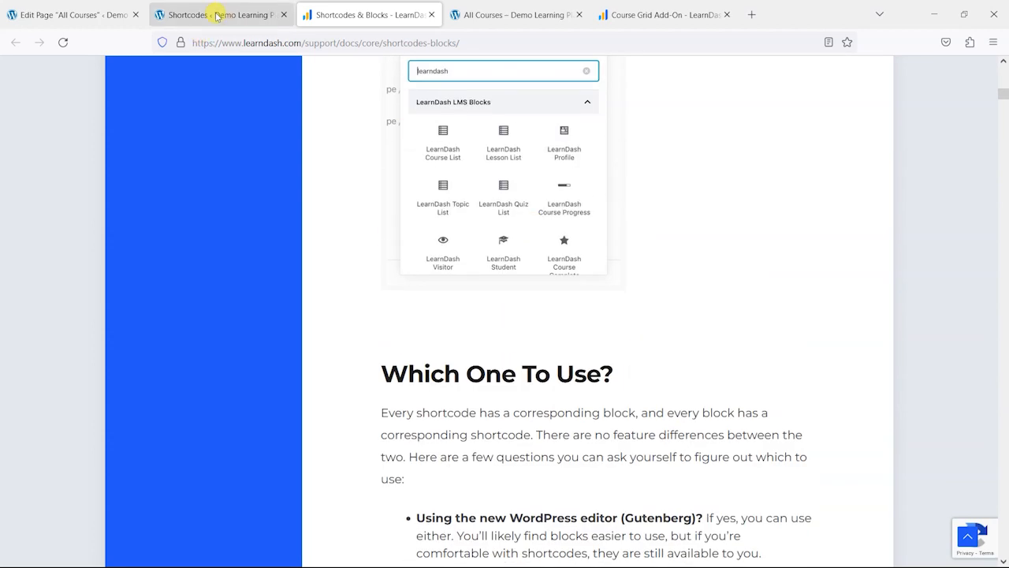
Return to the All Courses page editor and insert a LearnDash Course List block between the Featured Courses heading and the shortcode.
click(217, 16)
click(101, 15)
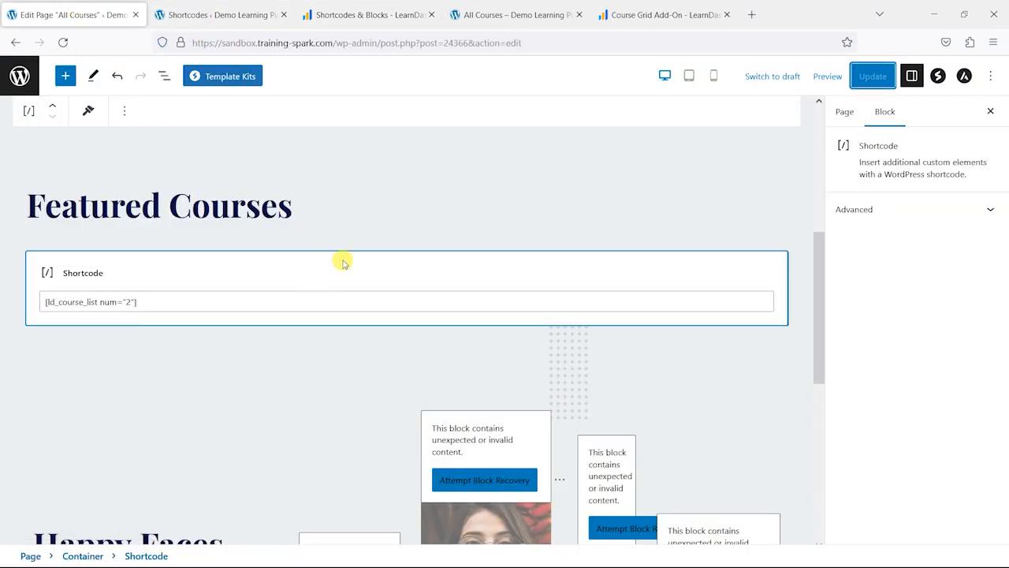
click(404, 243)
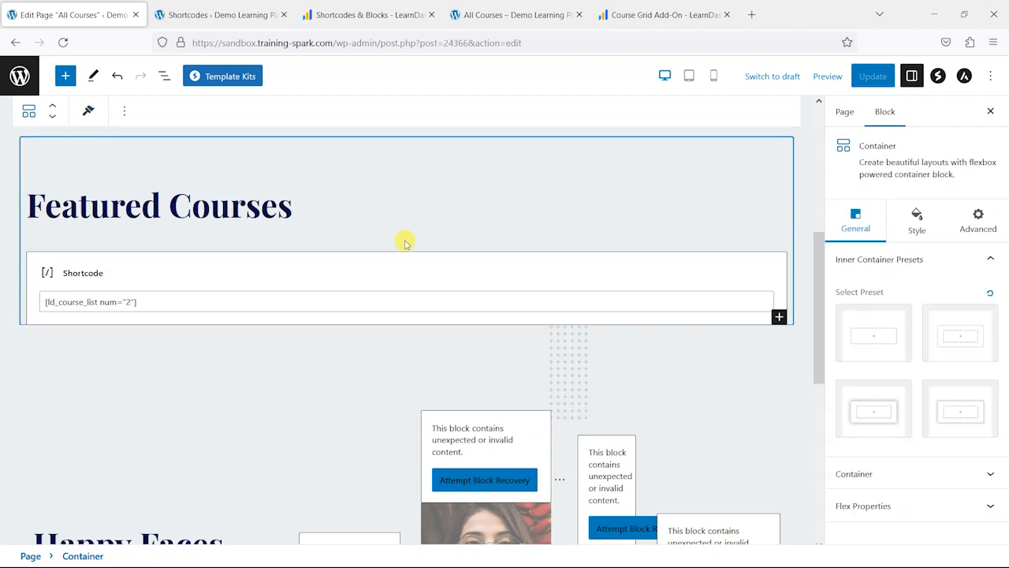
click(406, 238)
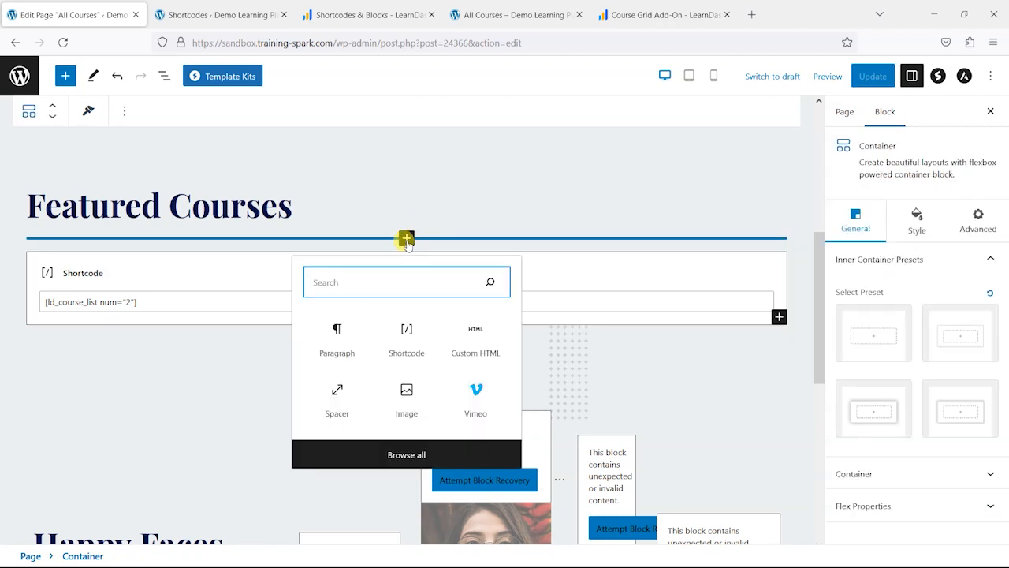
text(Learndash)
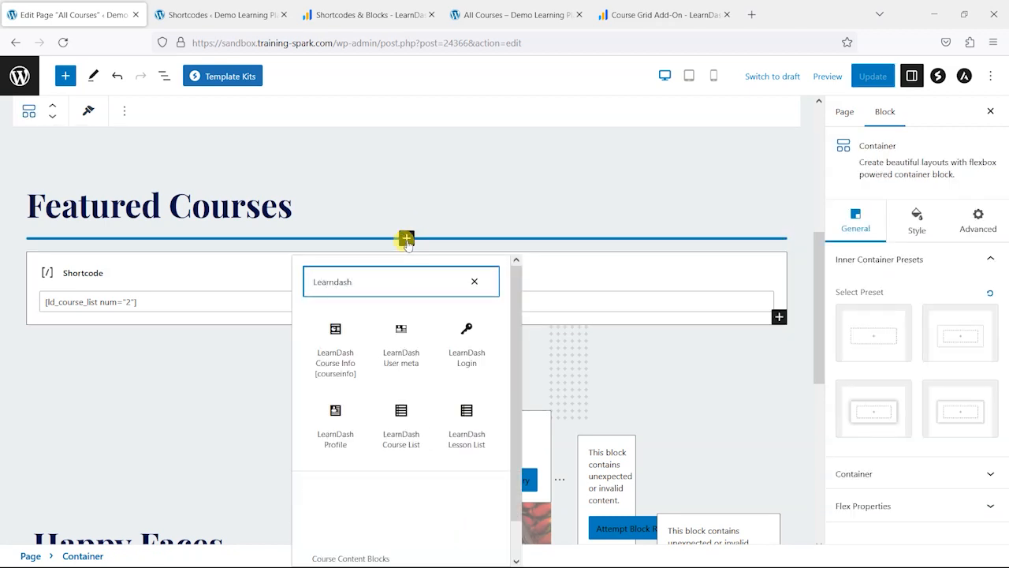
click(400, 419)
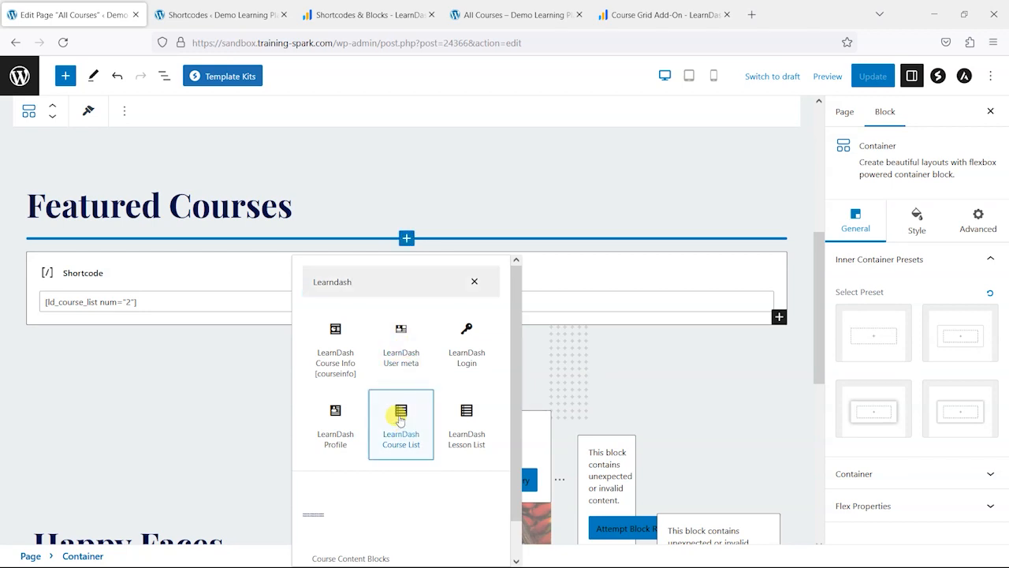
Review the Course List block's preview and settings, and set its courses per page to 2.
scroll(220, 315, down, 3)
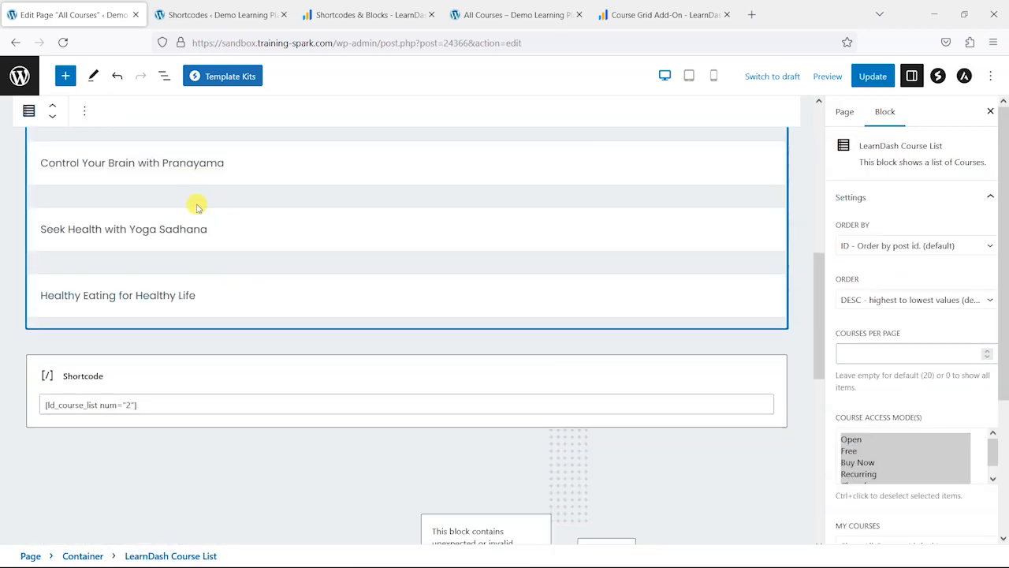
scroll(158, 207, up, 1)
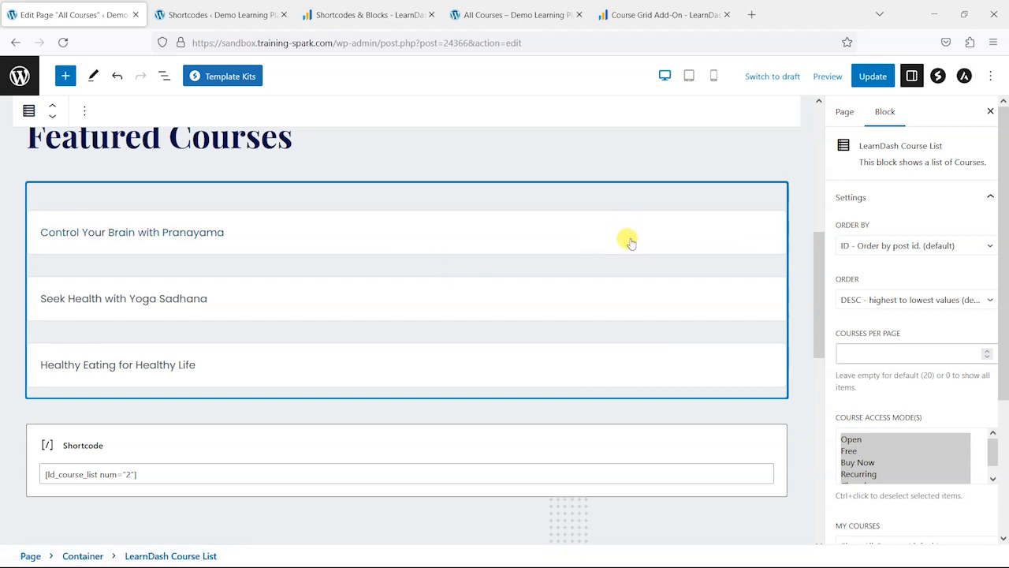
drag(1003, 221, 1003, 264)
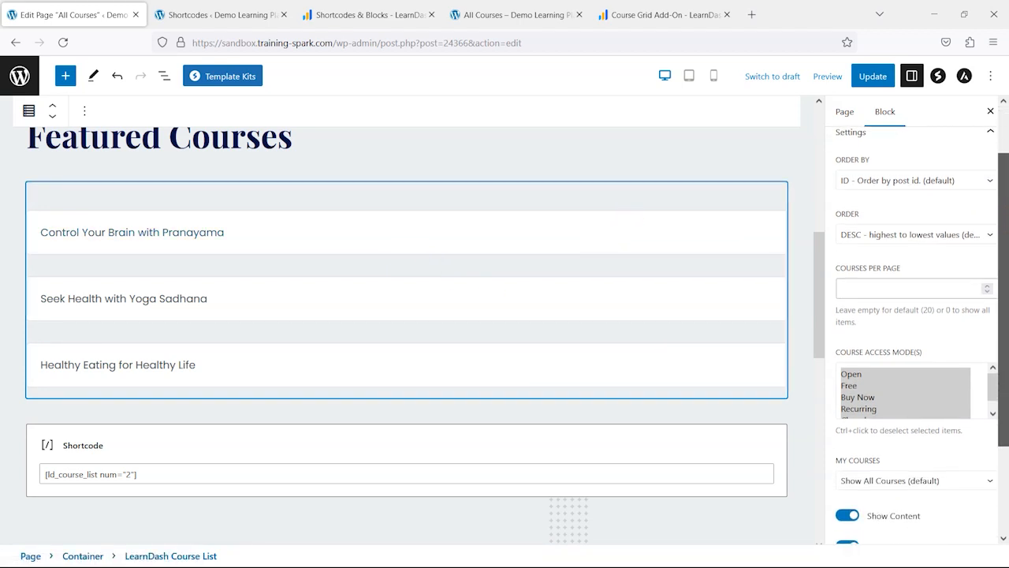
scroll(954, 210, up, 1)
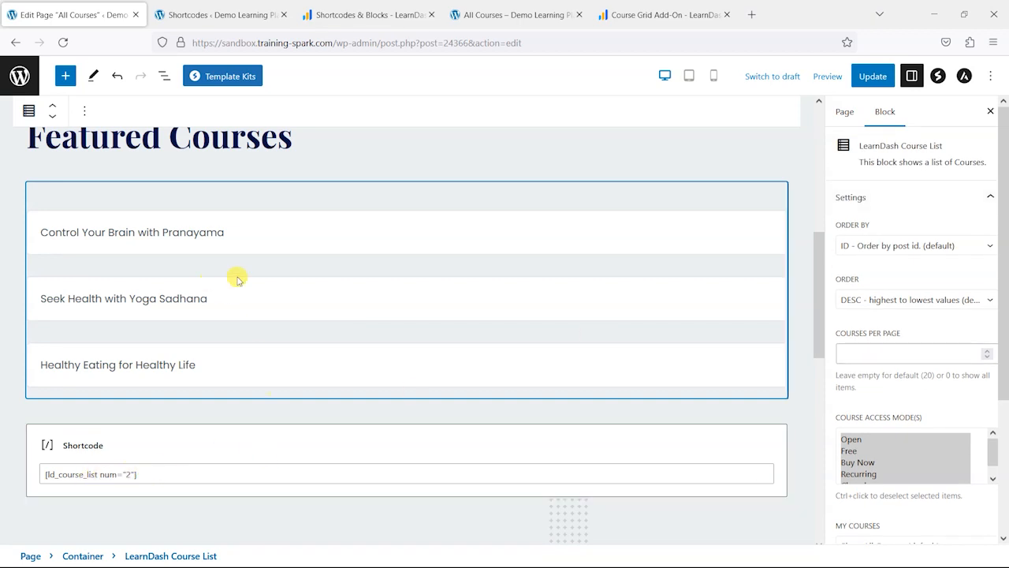
scroll(347, 311, up, 1)
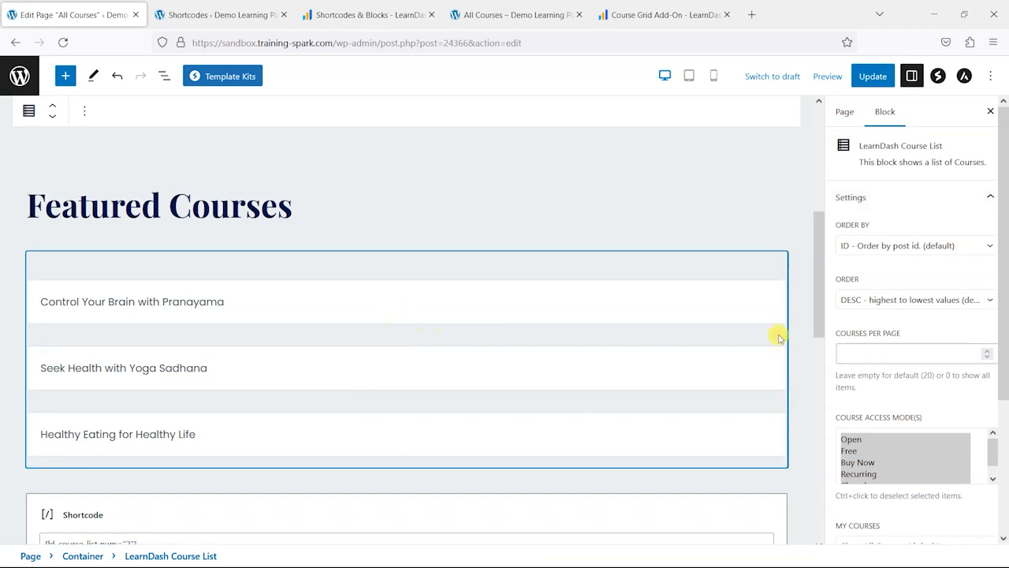
scroll(907, 320, down, 2)
click(868, 211)
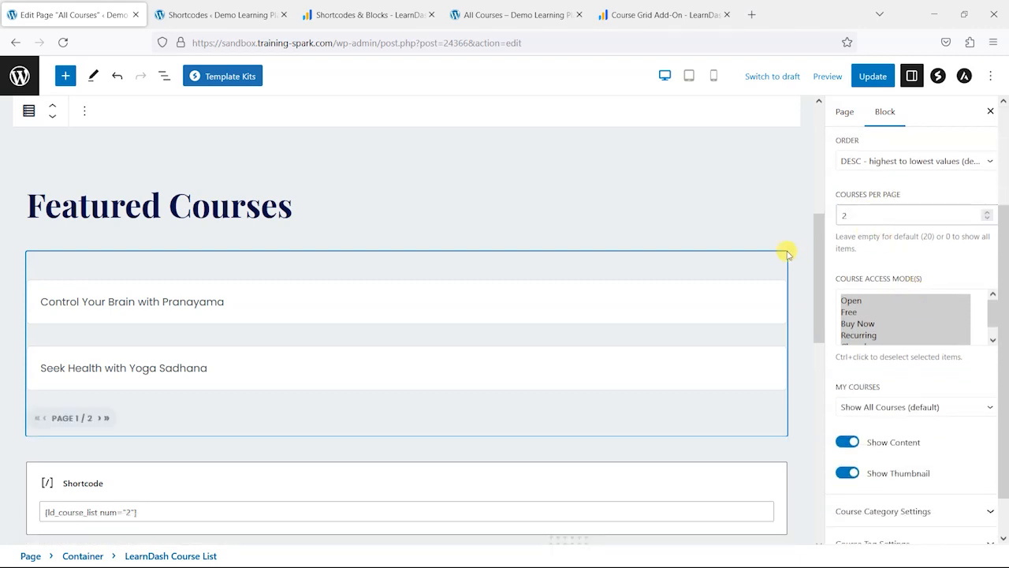
Try limiting the block's course access modes to Free only, and reselect Open, Free, Buy Now, Recurring and Closed.
scroll(234, 338, down, 1)
scroll(168, 290, down, 2)
scroll(155, 328, up, 2)
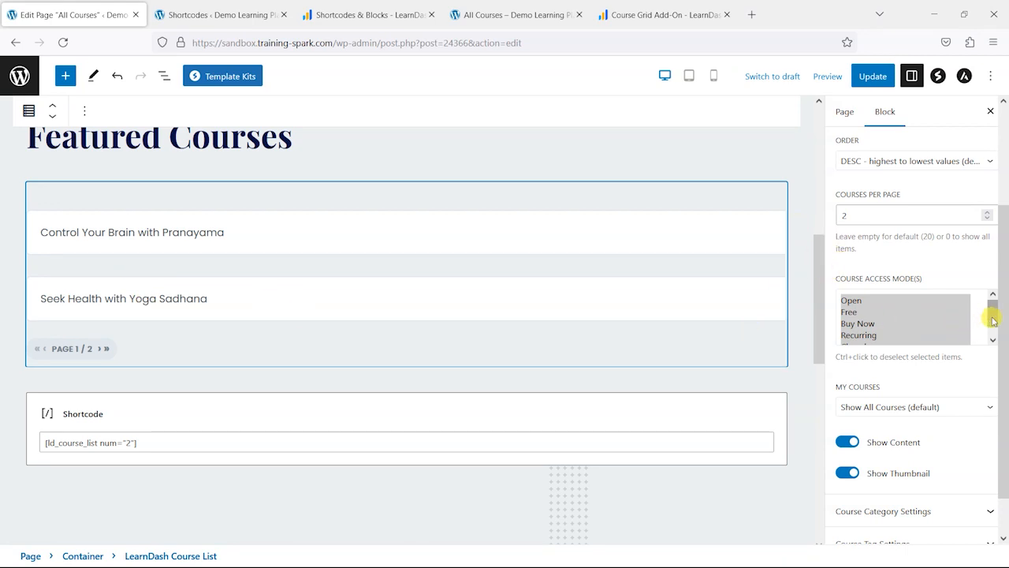
drag(992, 314, 992, 323)
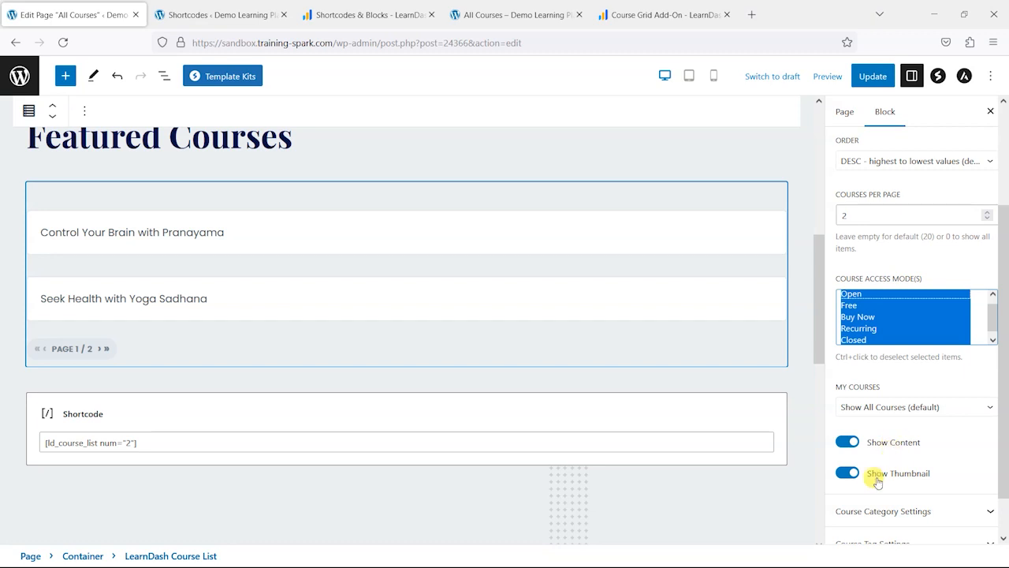
scroll(906, 378, up, 2)
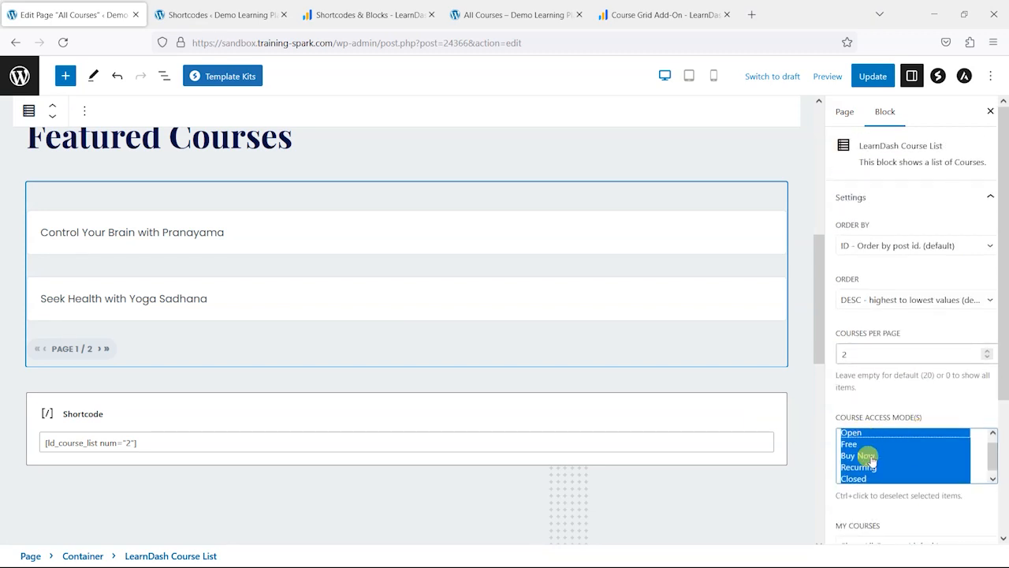
click(860, 446)
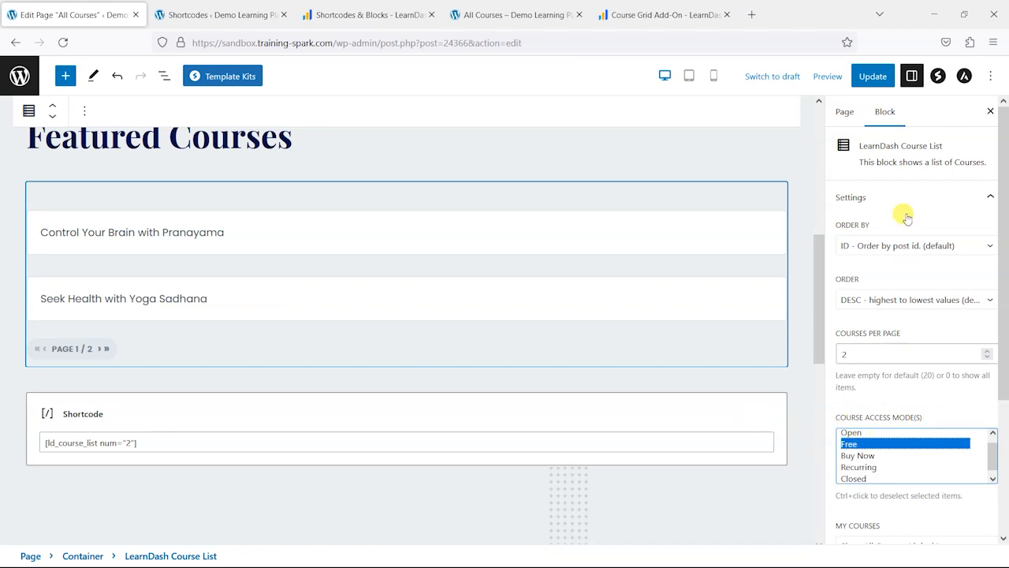
click(881, 434)
ctrl+click(887, 468)
ctrl+click(890, 480)
ctrl+click(889, 456)
ctrl+click(878, 445)
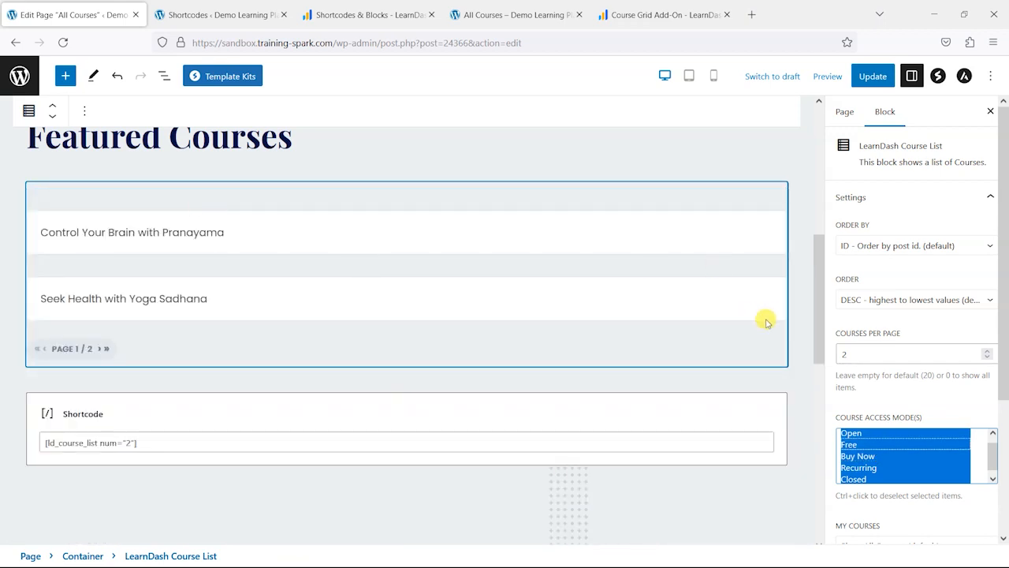
Expand and examine the Course List block's category and tag settings.
scroll(894, 209, down, 3)
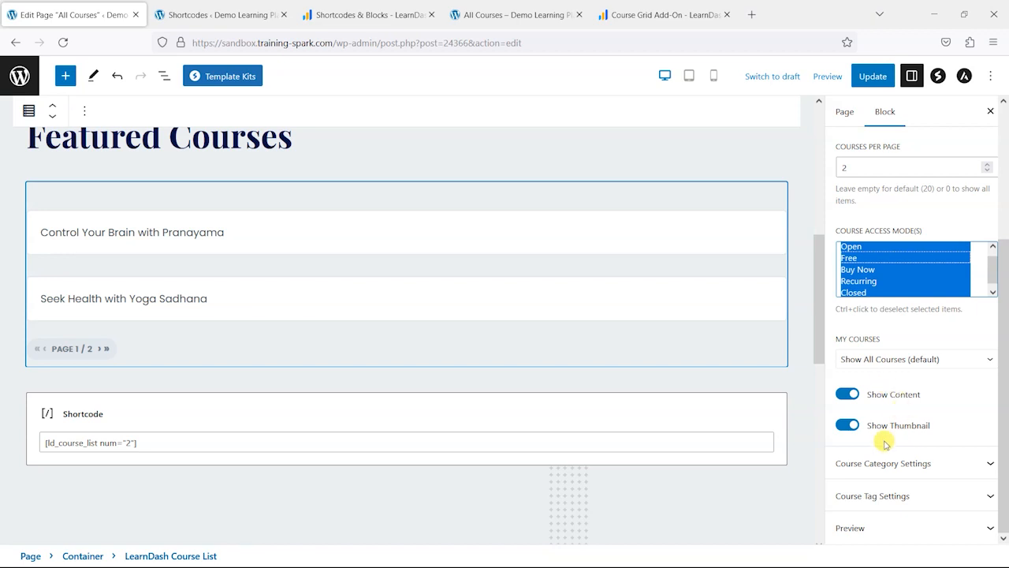
click(903, 462)
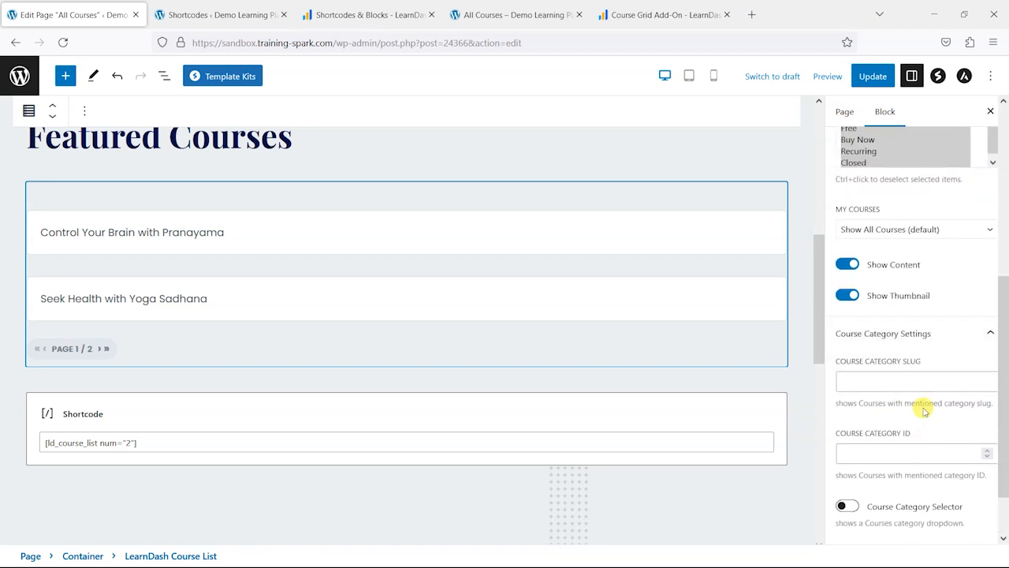
click(886, 496)
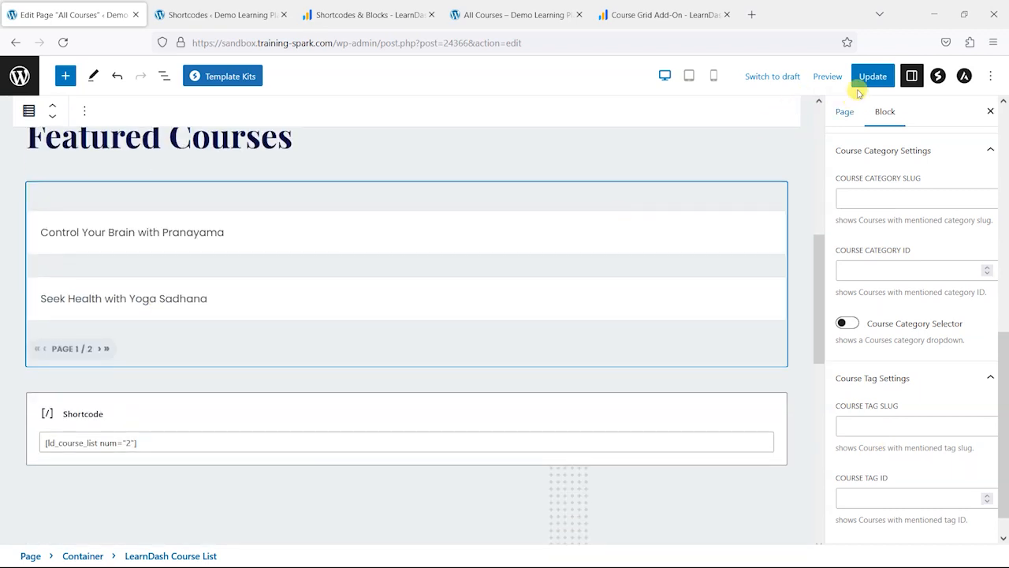
Update the All Courses page and reload the live version to compare the block's course list with the shortcode's.
click(867, 76)
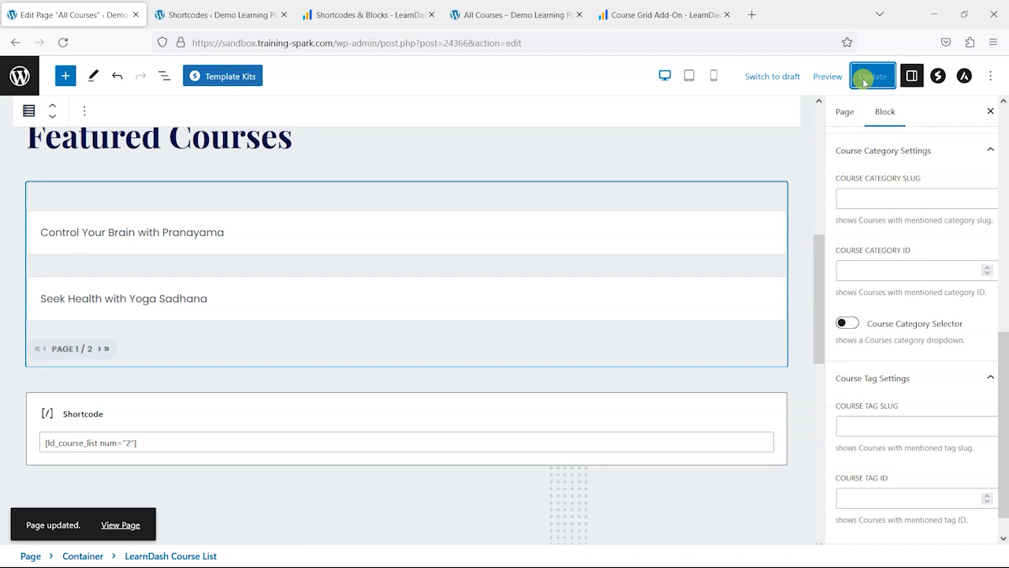
click(492, 16)
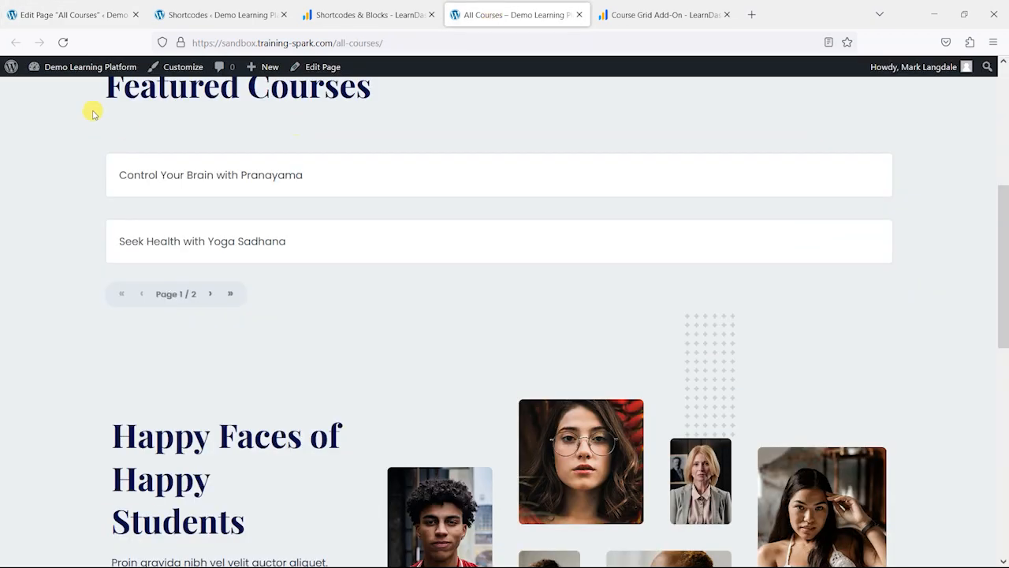
click(64, 42)
scroll(290, 279, down, 5)
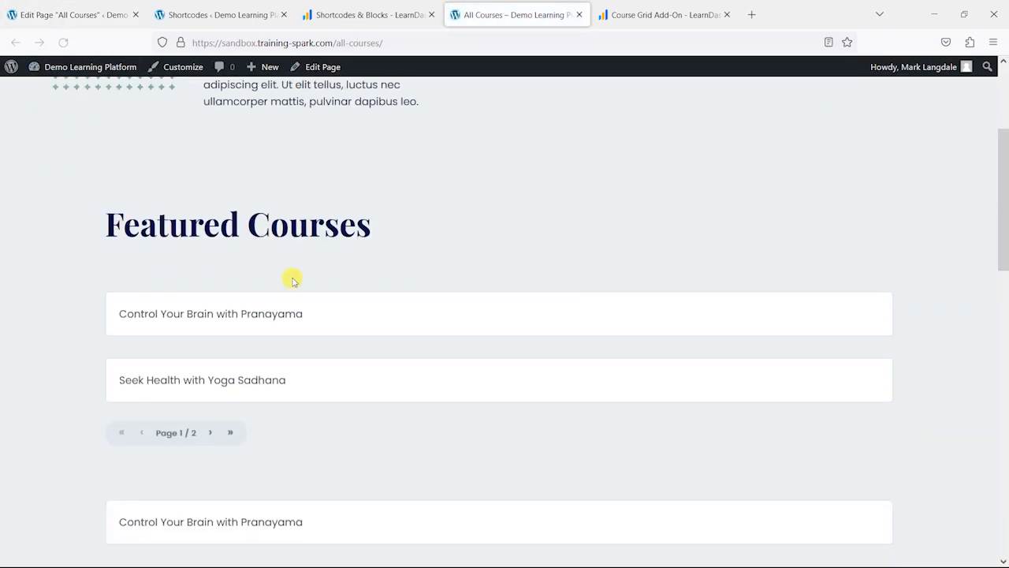
scroll(226, 109, up, 2)
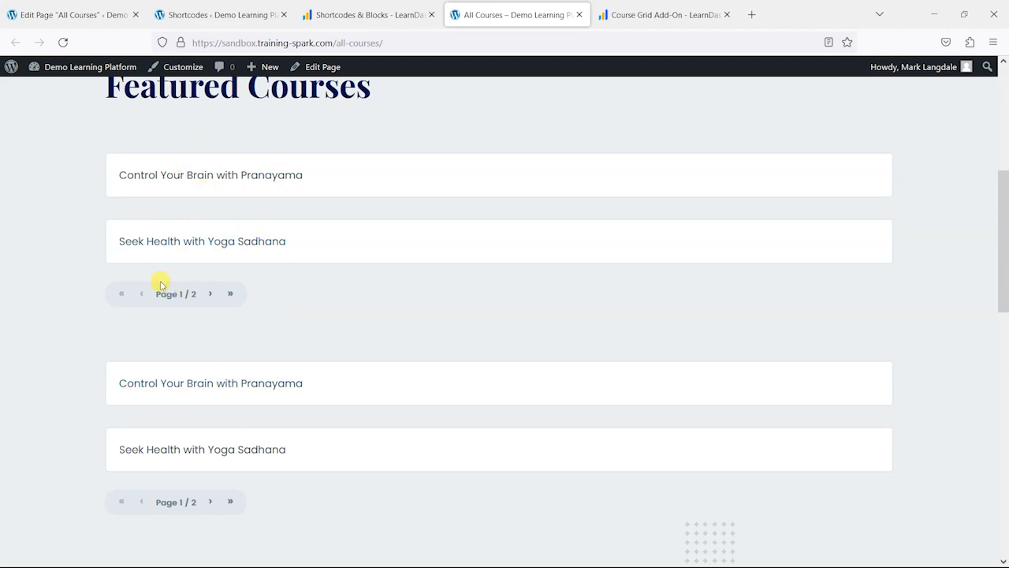
scroll(221, 239, down, 2)
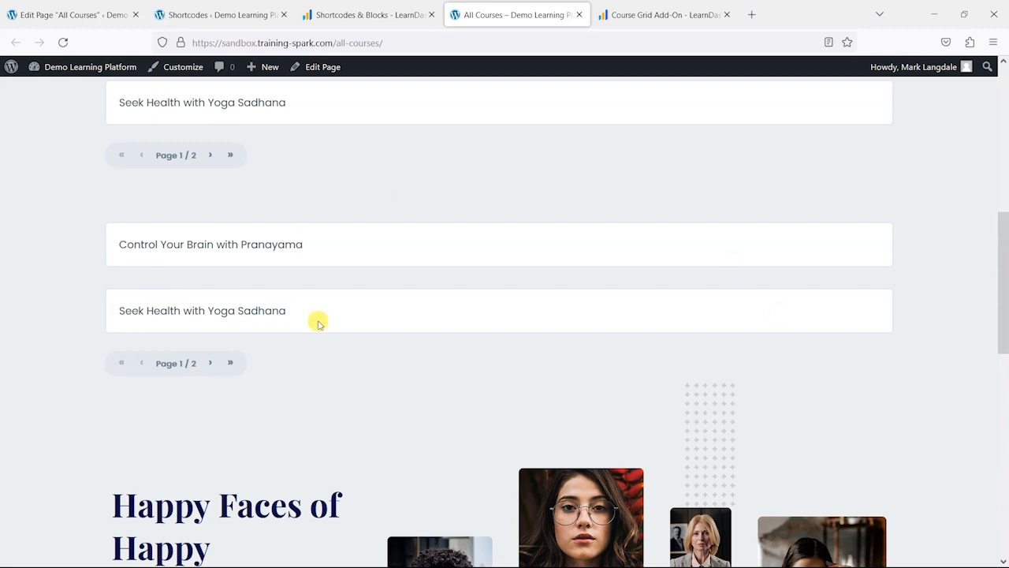
Examine the introduction of the Course Grid Add-On documentation.
click(661, 14)
scroll(612, 376, up, 7)
scroll(677, 379, up, 15)
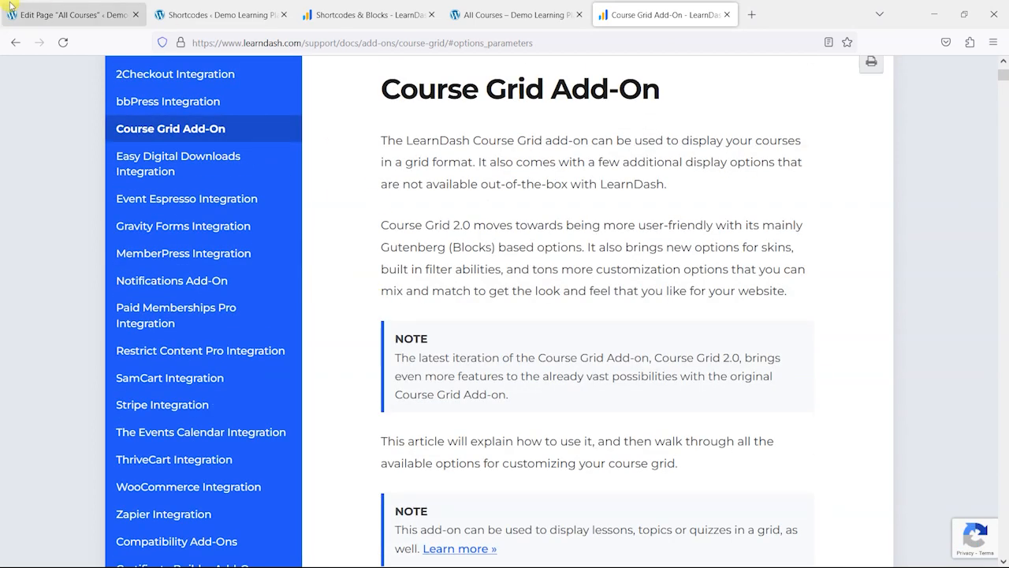
Open the LearnDash LMS Add-ons page in the WordPress admin and close the Shortcodes & Blocks article.
click(65, 11)
click(201, 12)
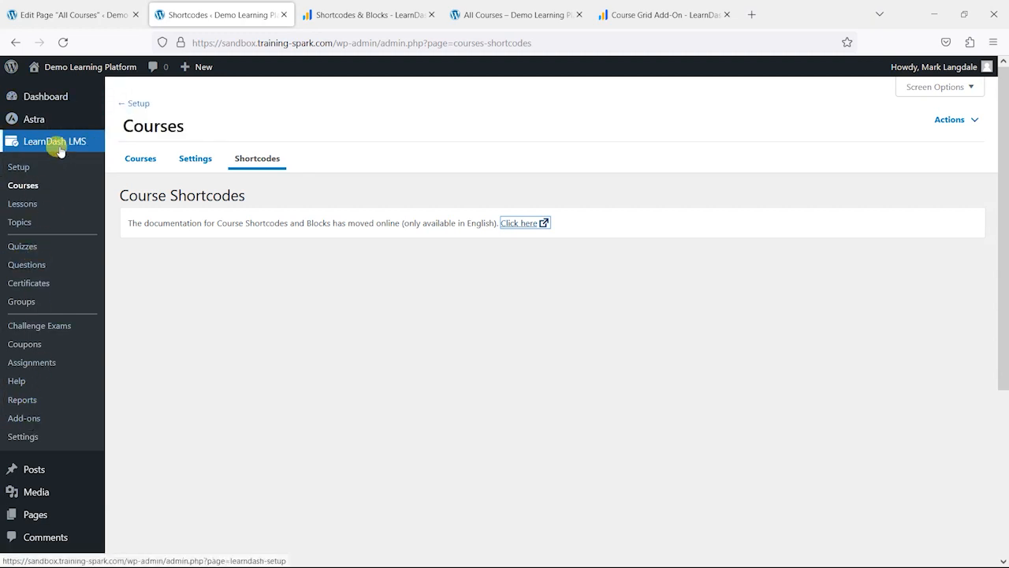
click(24, 417)
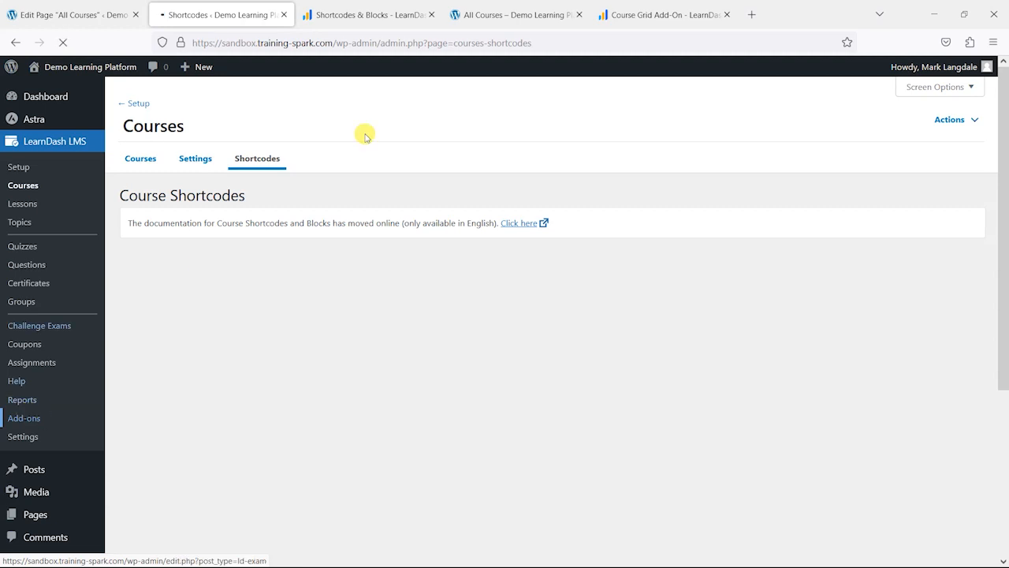
click(431, 17)
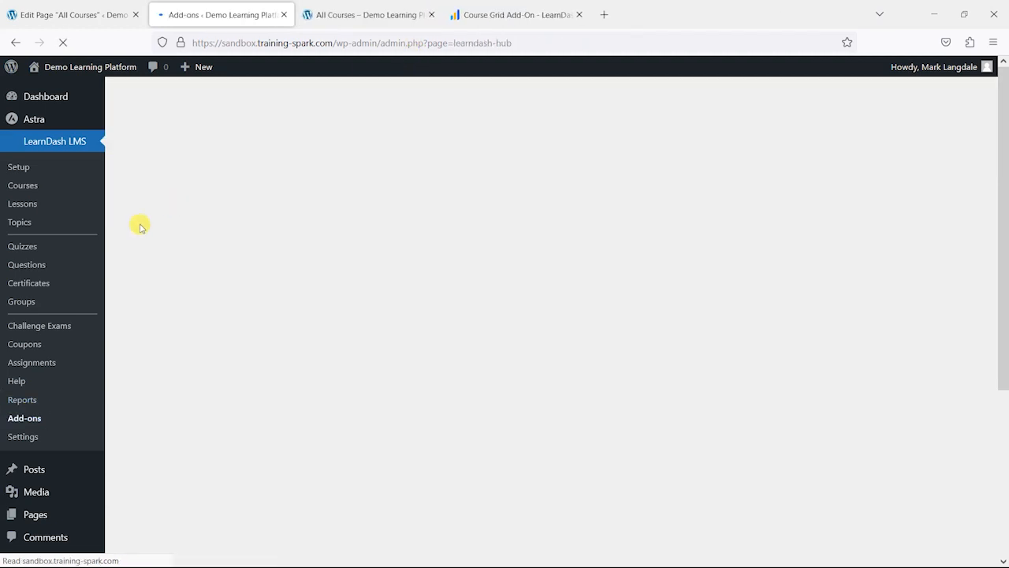
Install the LearnDash Course Grid add-on from the available add-ons and activate it.
scroll(564, 317, down, 3)
scroll(566, 315, down, 3)
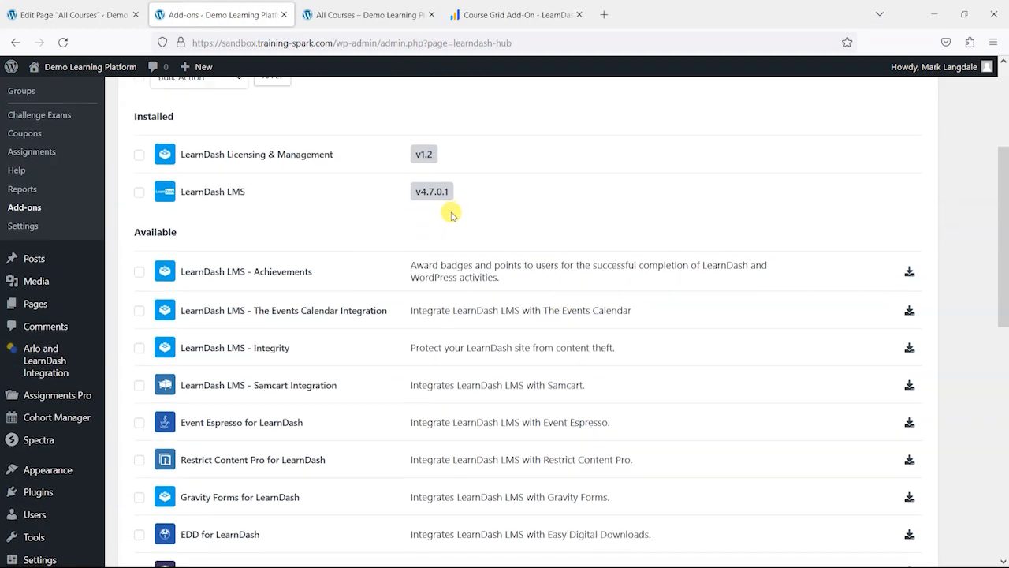
scroll(293, 315, down, 2)
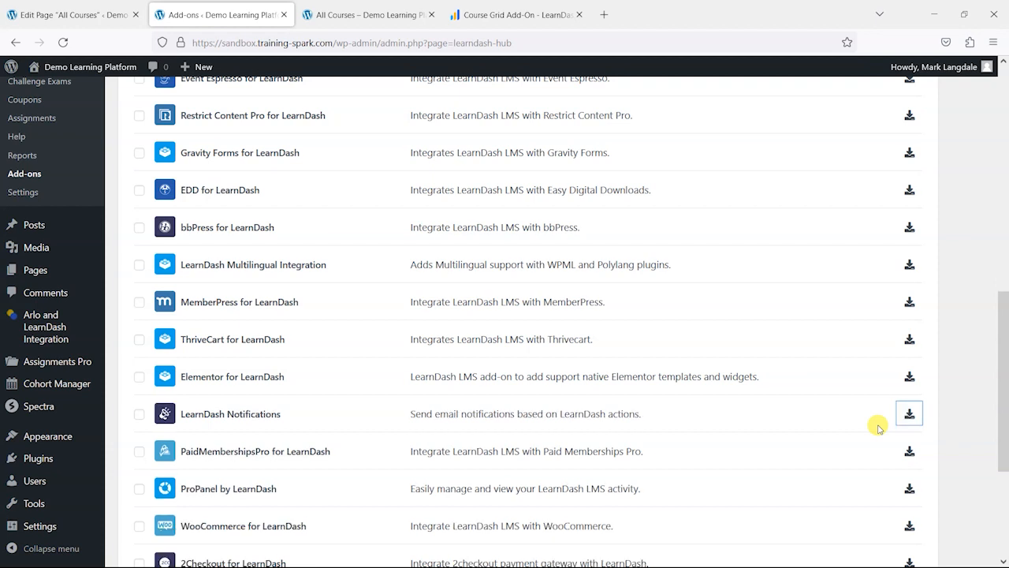
scroll(820, 394, down, 2)
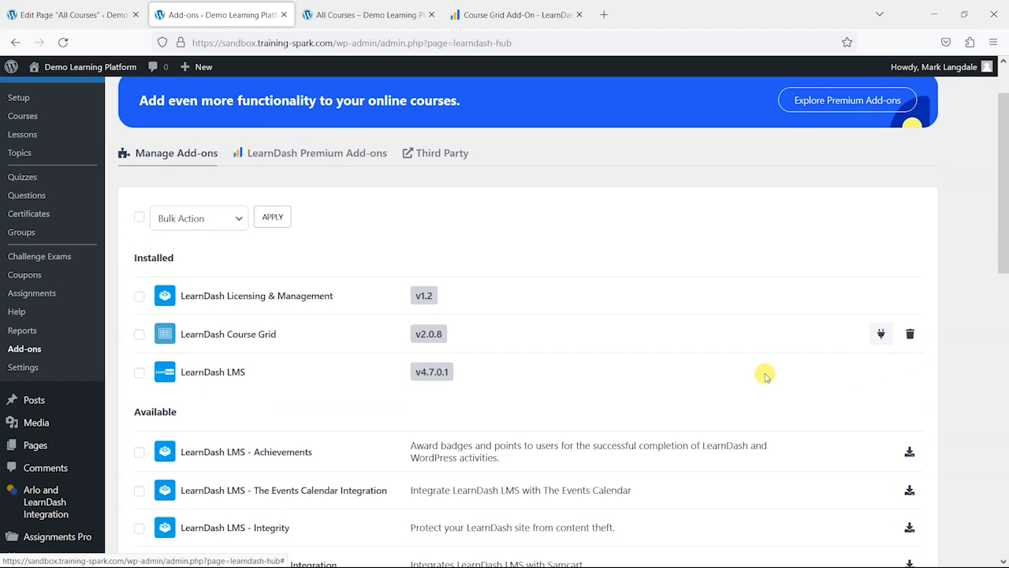
click(880, 334)
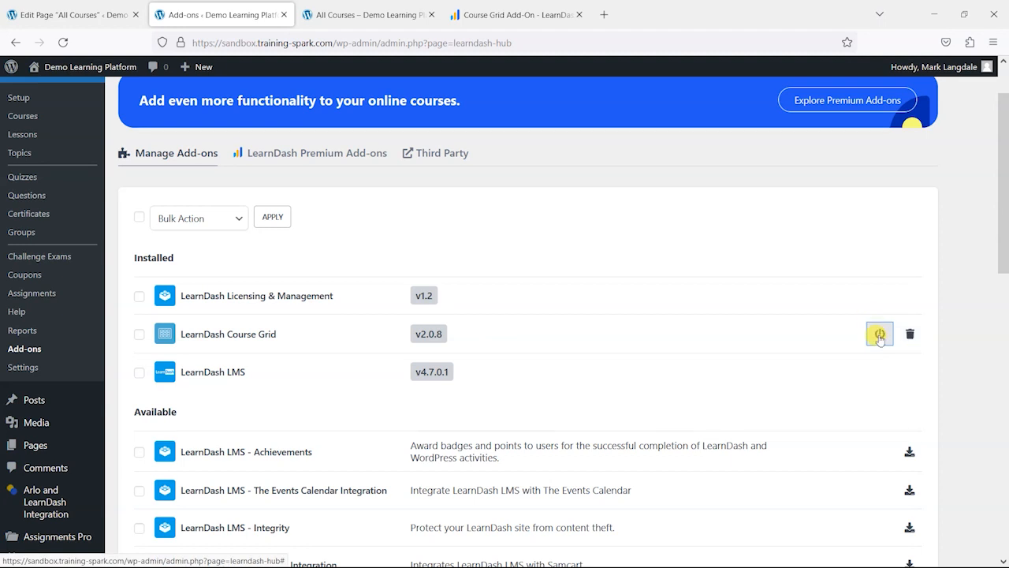
Reload the live All Courses page and examine how the Featured Courses are displayed.
click(352, 17)
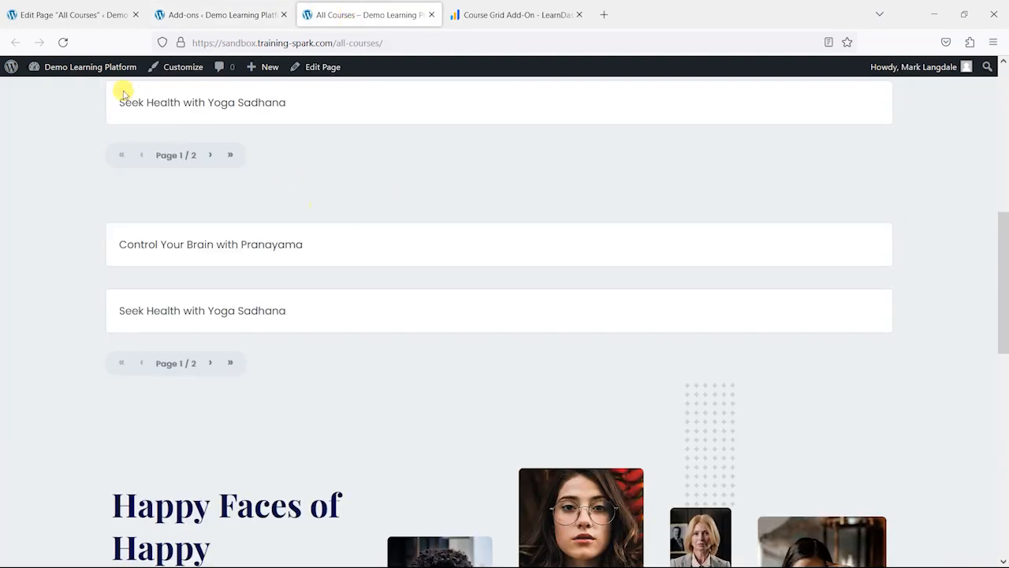
click(63, 42)
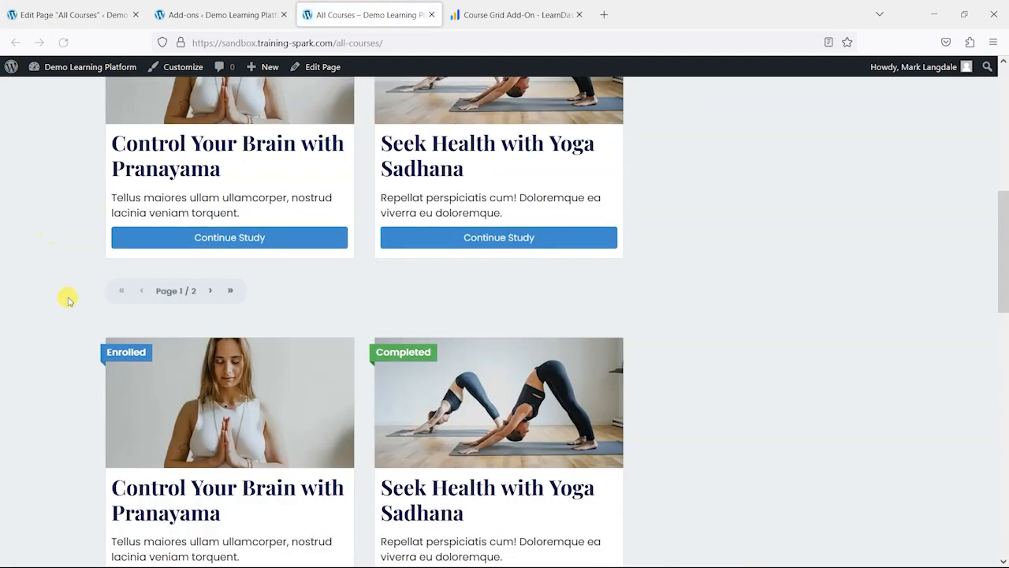
scroll(68, 299, up, 3)
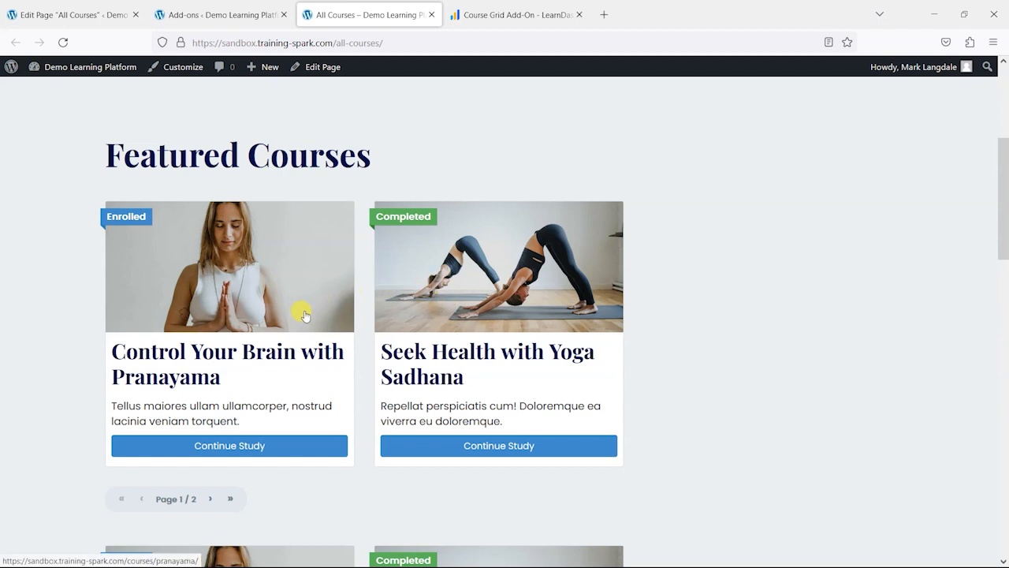
Review the course grids on the live page, reload the All Courses page editor and close the Add-ons page.
scroll(295, 207, down, 3)
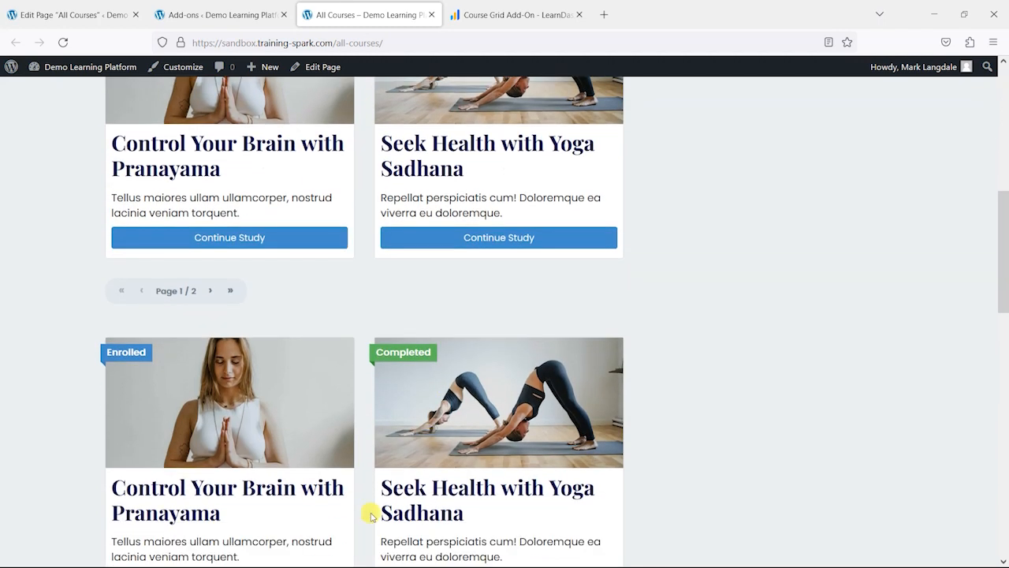
scroll(368, 533, down, 2)
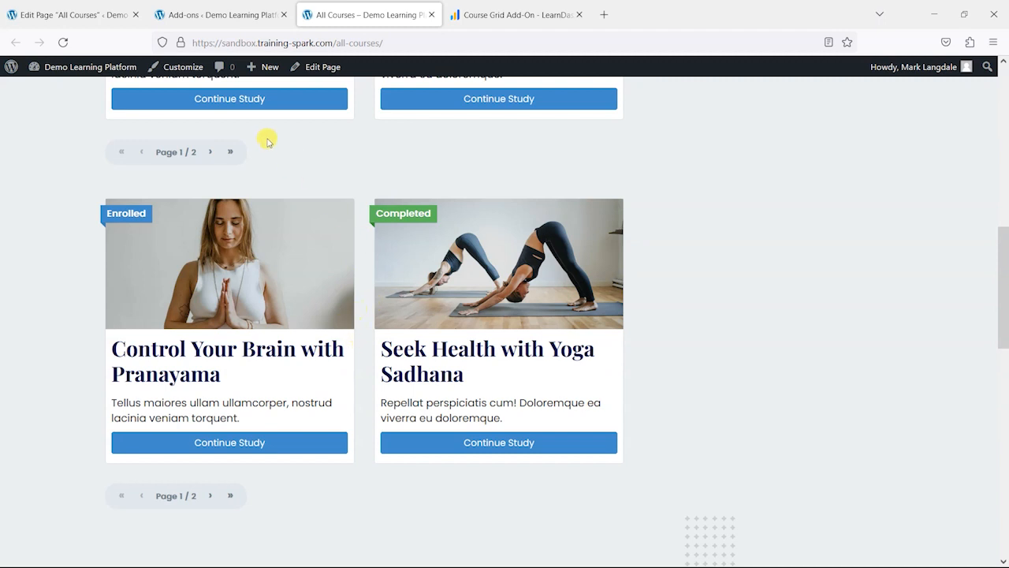
click(70, 21)
click(63, 44)
click(283, 14)
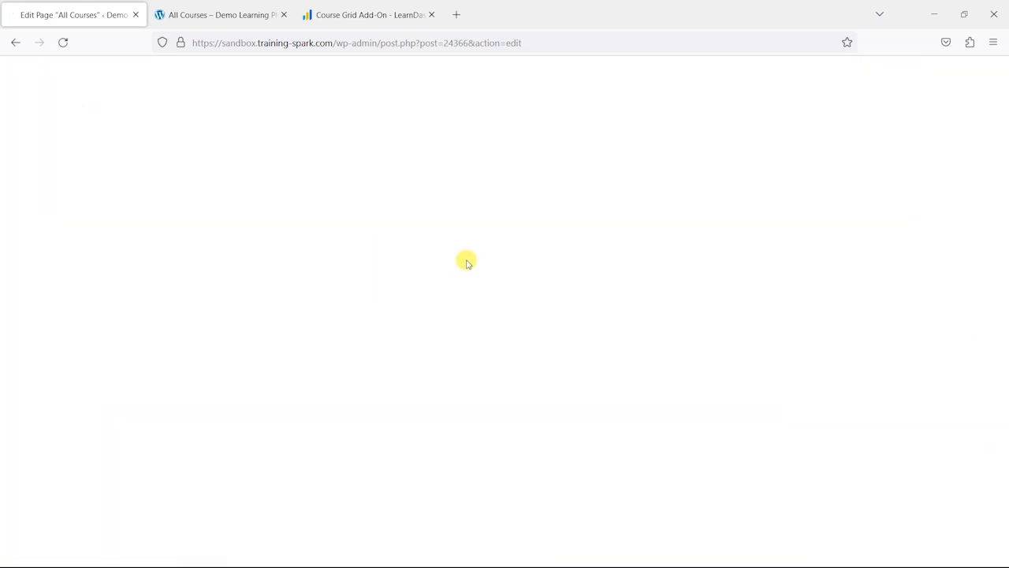
Select the LearnDash Course List block under Featured Courses, stay on the page, and set its grid to 4 columns.
scroll(434, 322, down, 5)
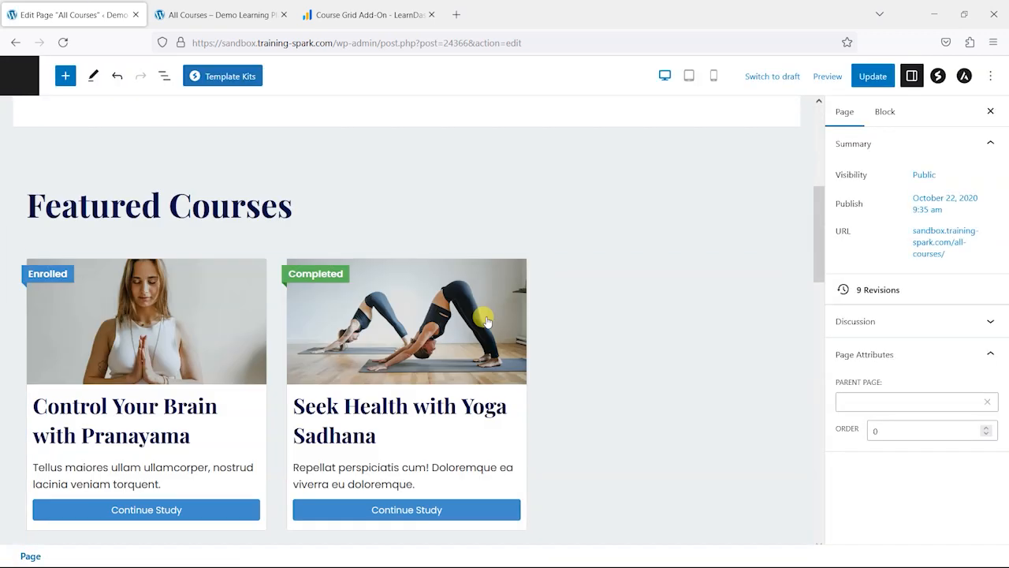
click(156, 294)
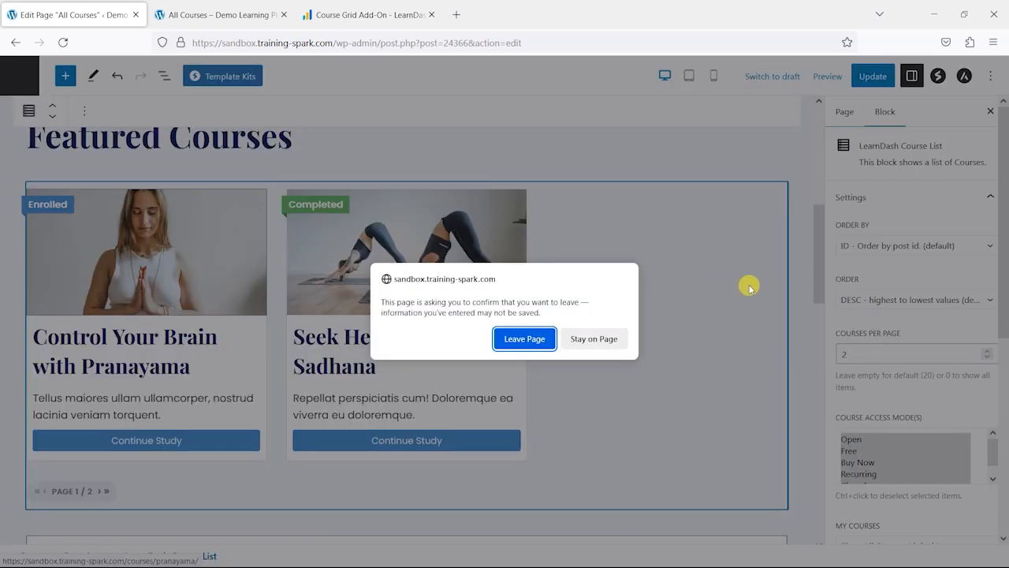
click(587, 340)
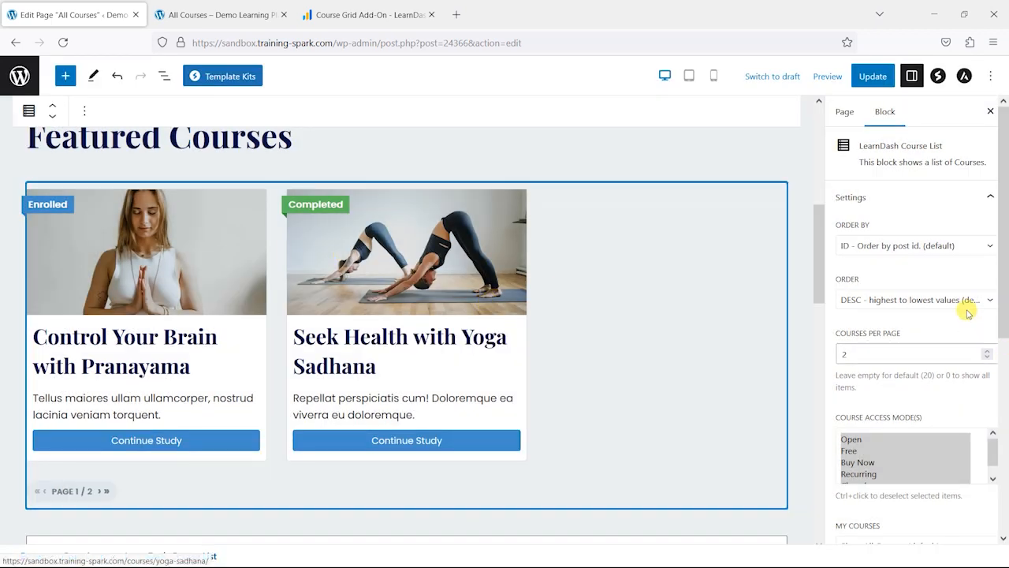
scroll(957, 323, down, 5)
scroll(915, 339, down, 1)
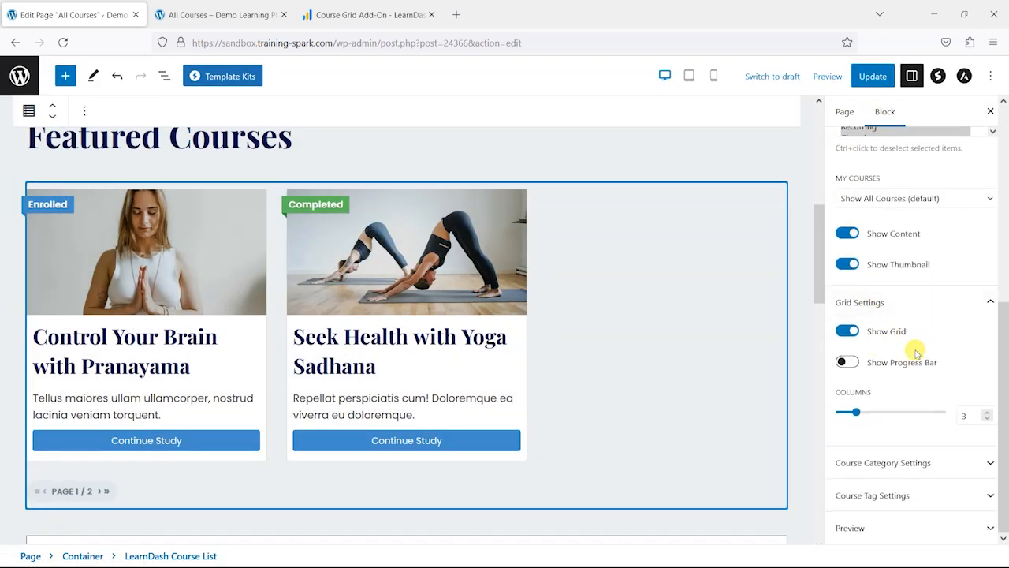
drag(856, 415, 864, 417)
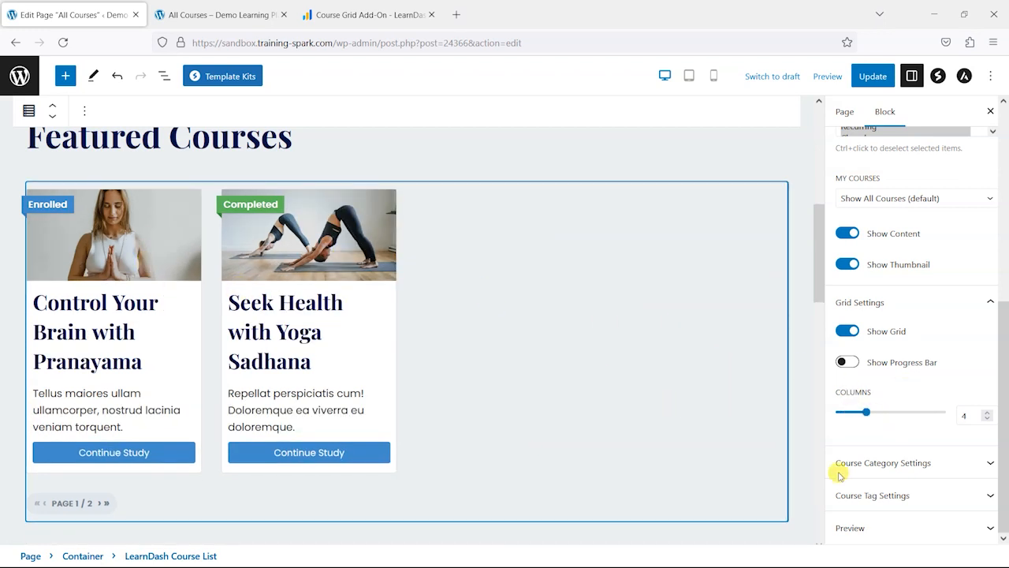
Examine the Course List block's category and general settings and compare the block with the shortcode block beneath it.
click(931, 463)
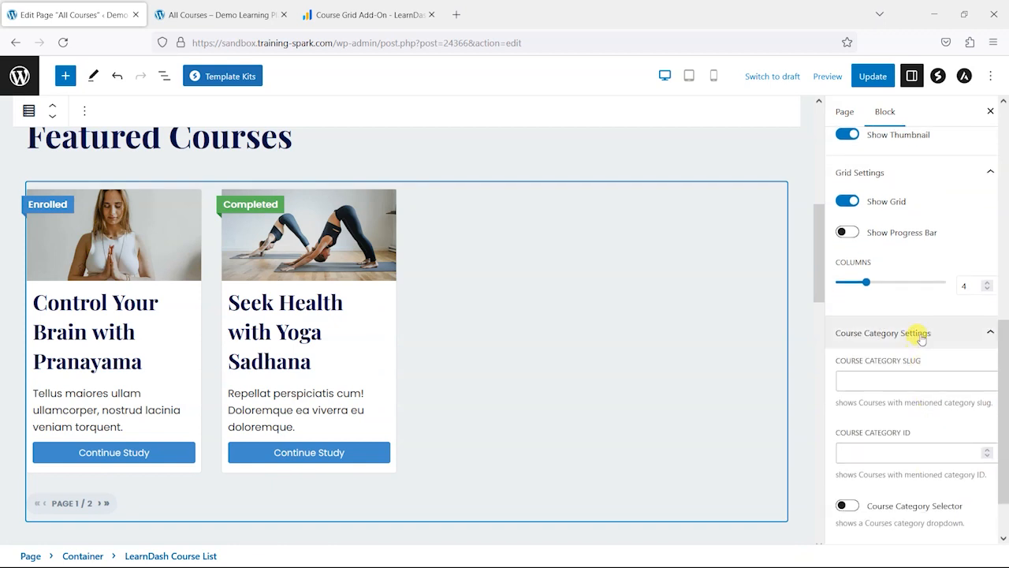
click(920, 333)
scroll(915, 315, up, 3)
scroll(899, 222, up, 2)
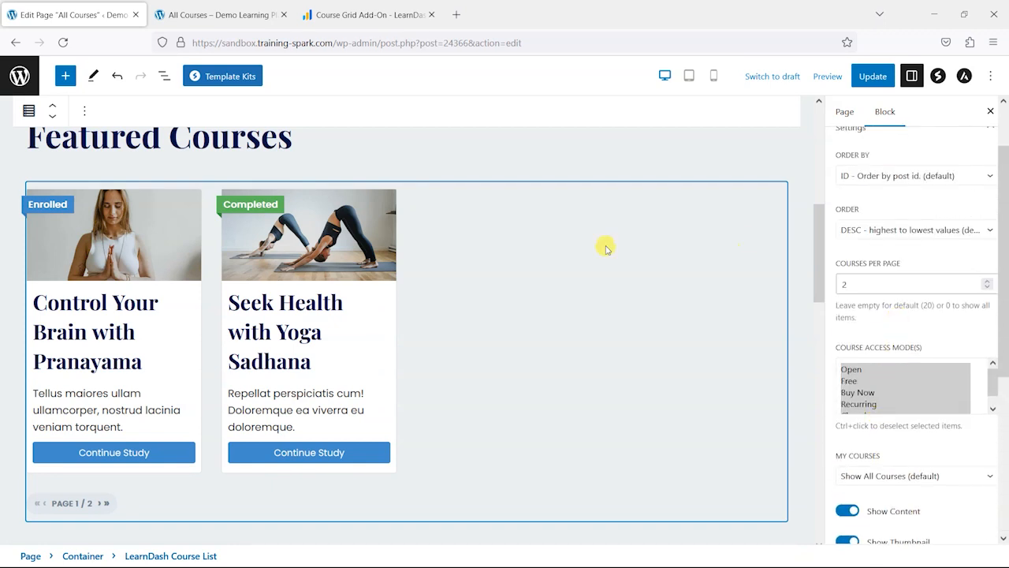
scroll(450, 264, down, 3)
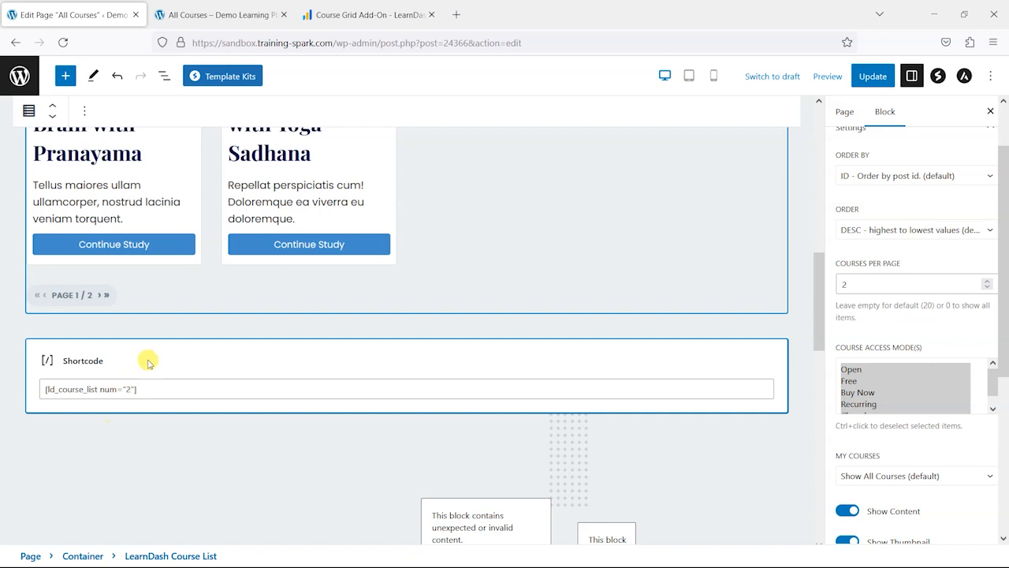
click(33, 383)
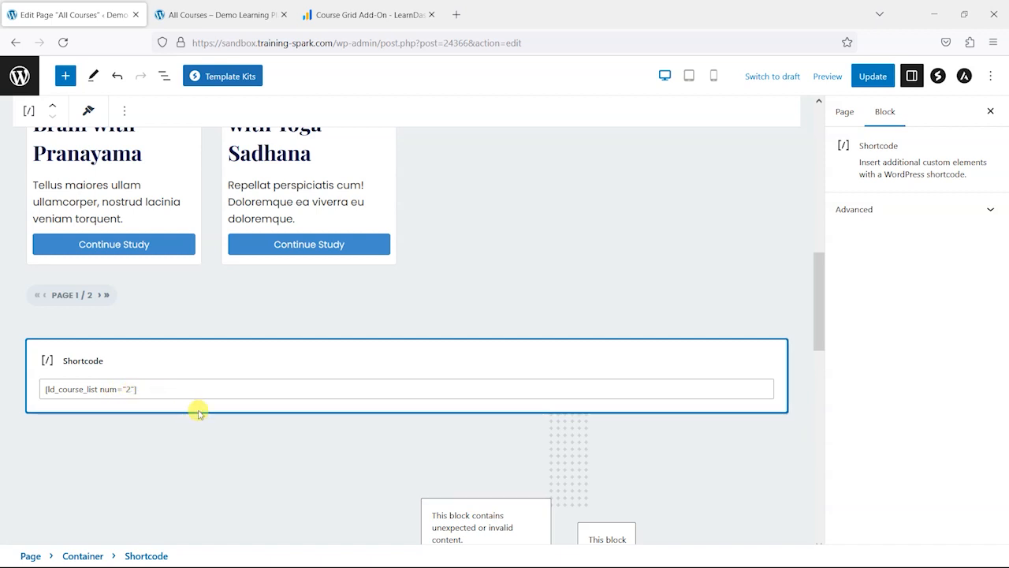
scroll(222, 432, up, 3)
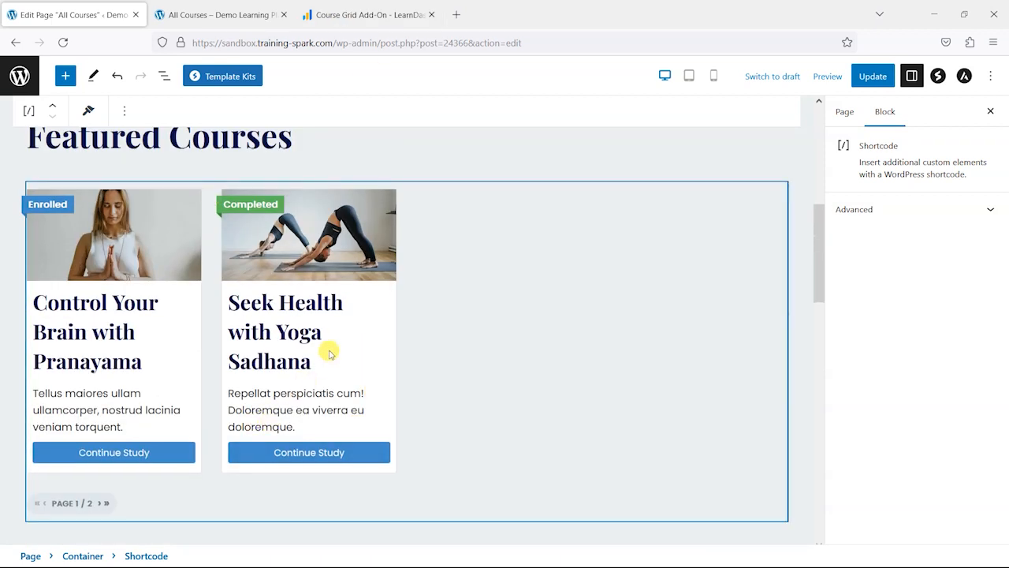
scroll(333, 434, down, 3)
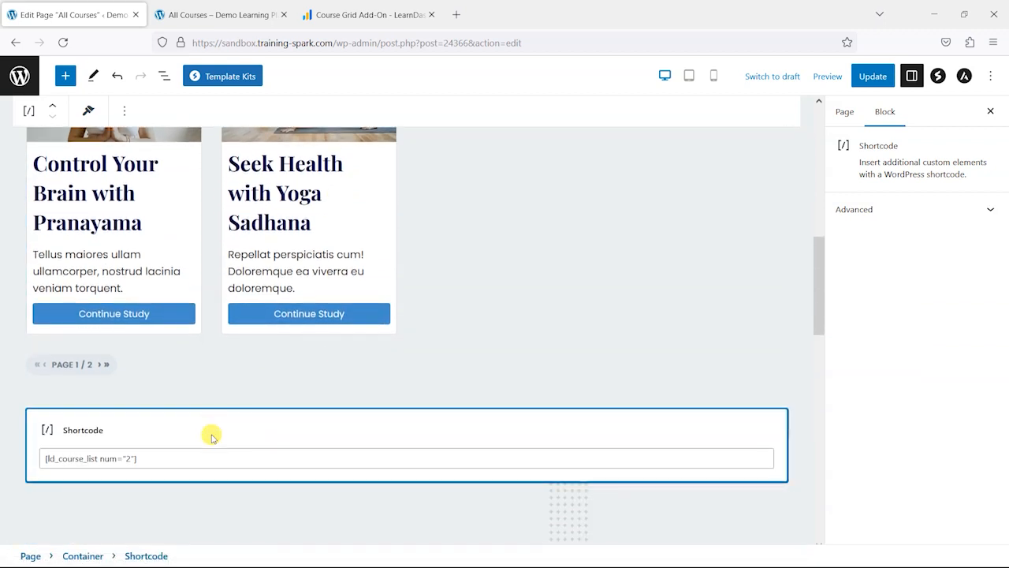
click(432, 252)
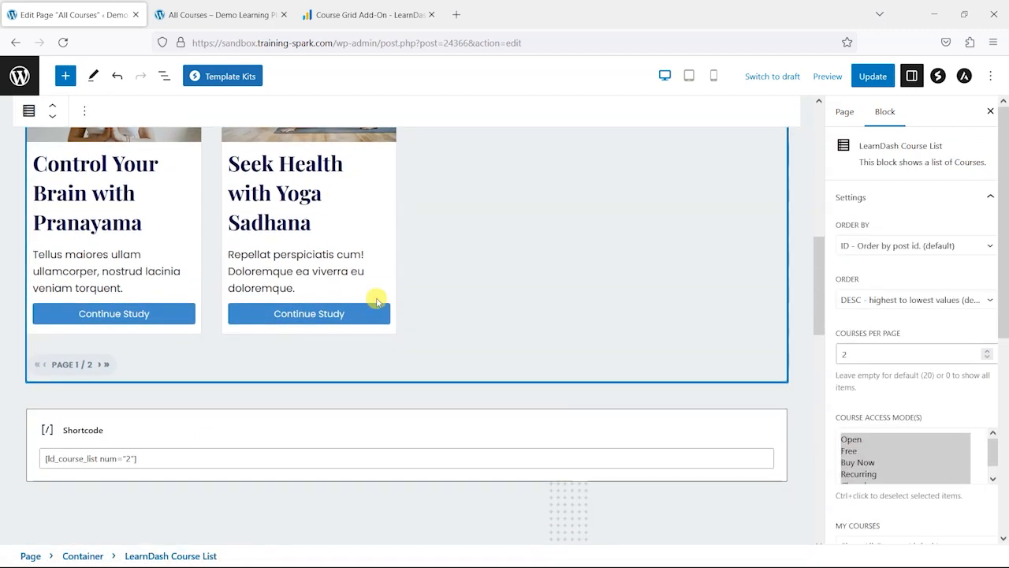
scroll(373, 297, up, 3)
Look over the live All Courses page and the Course Grid Add-On documentation, and return to the page editor.
click(229, 14)
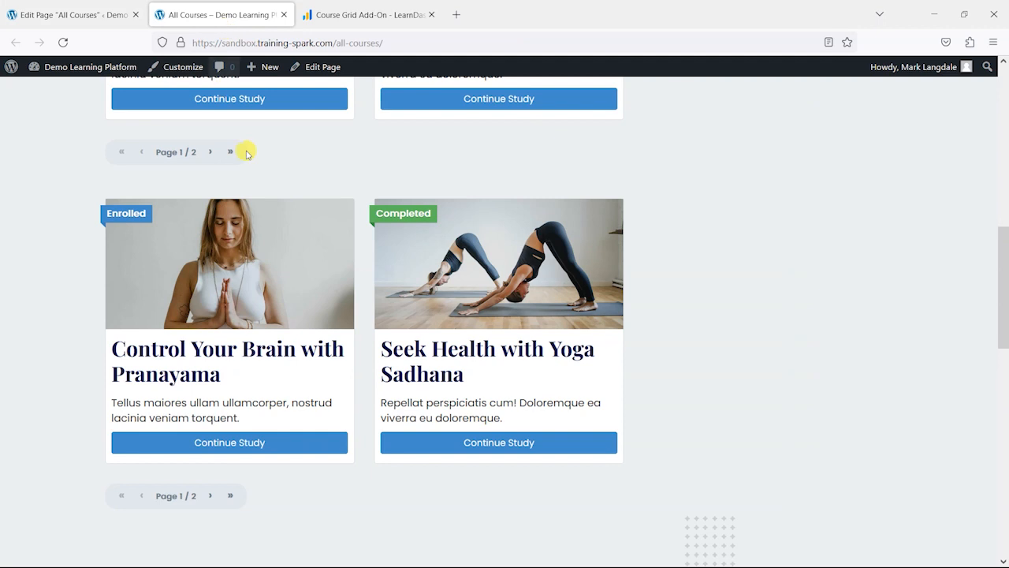
scroll(461, 335, up, 5)
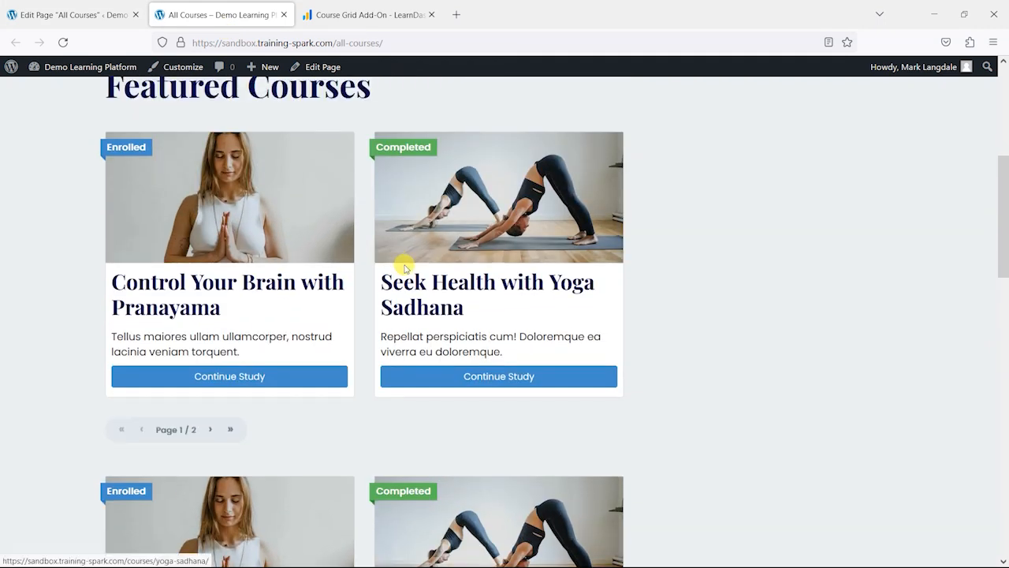
scroll(311, 149, down, 1)
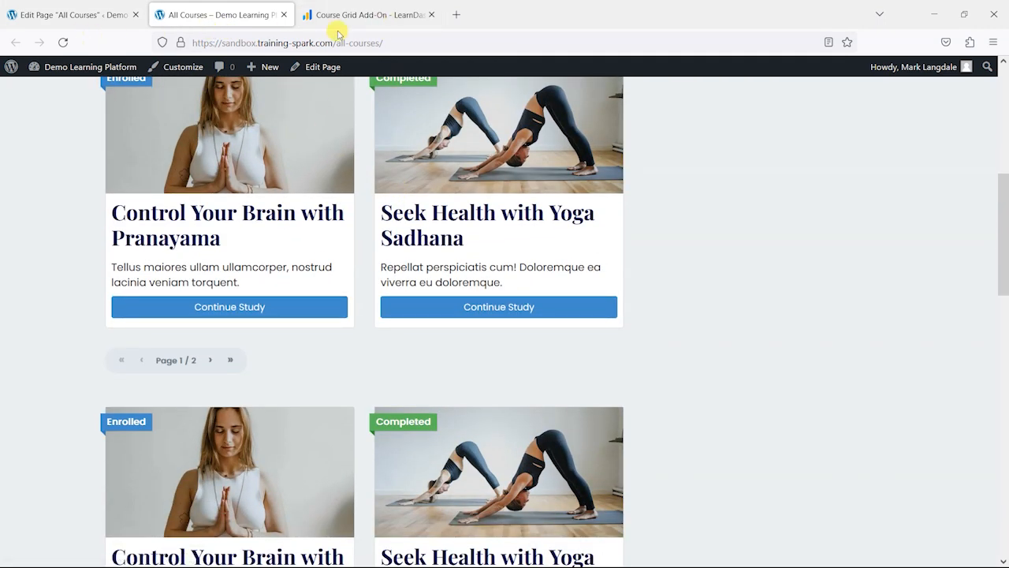
click(357, 17)
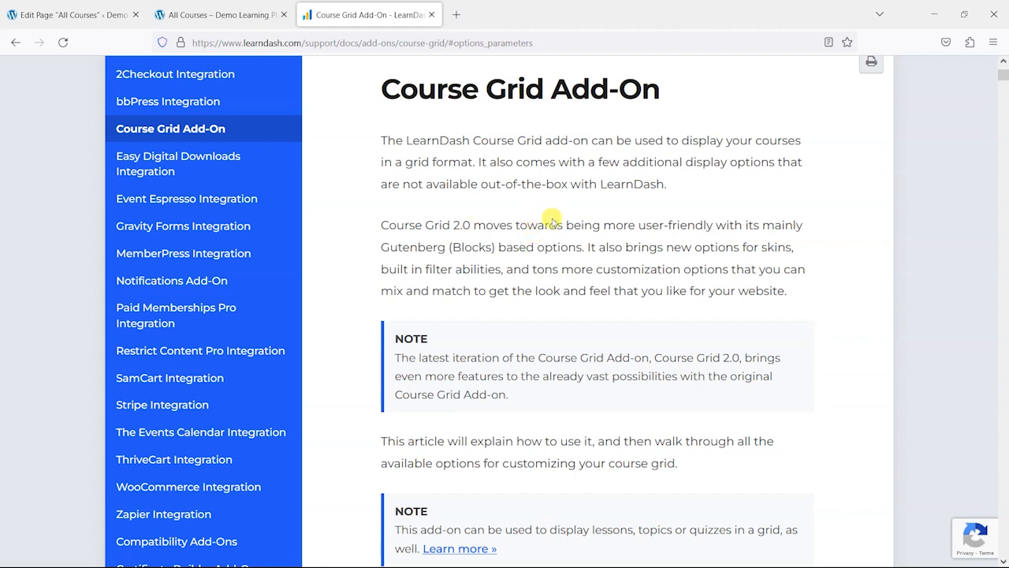
click(263, 19)
click(119, 14)
Delete the LearnDash Course List block under the Featured Courses heading.
scroll(196, 213, down, 3)
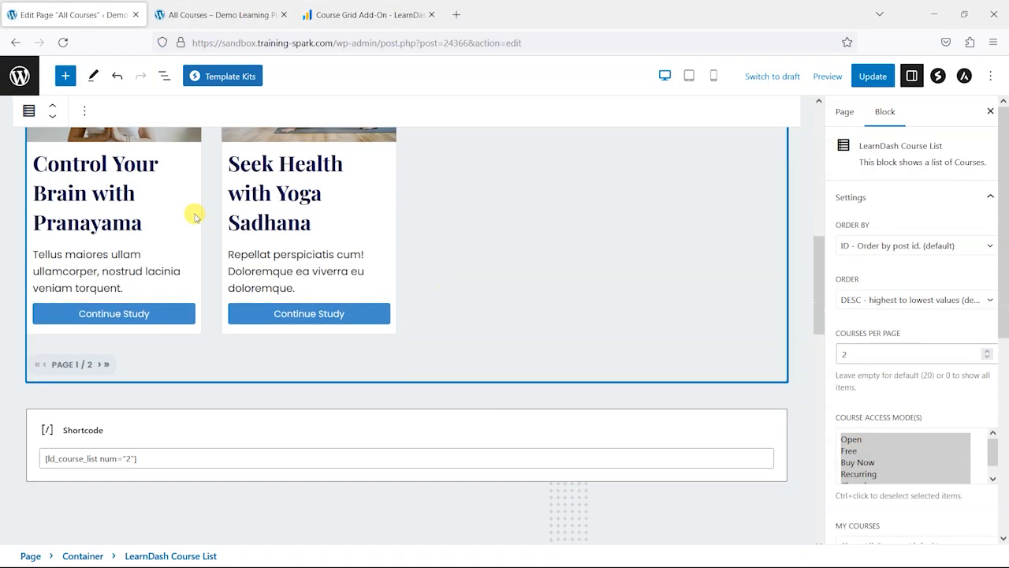
scroll(164, 266, up, 1)
scroll(181, 248, up, 1)
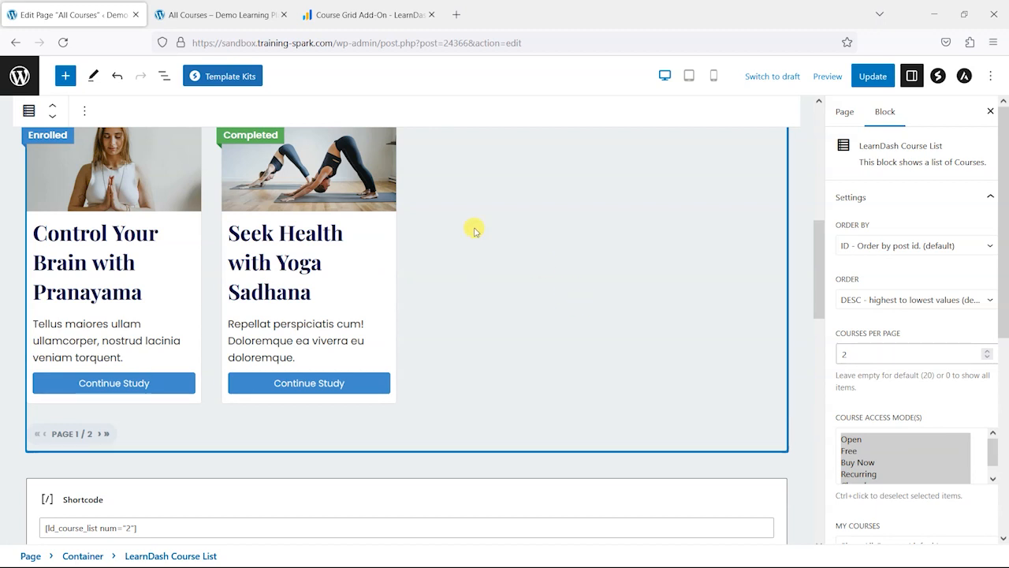
scroll(554, 321, down, 2)
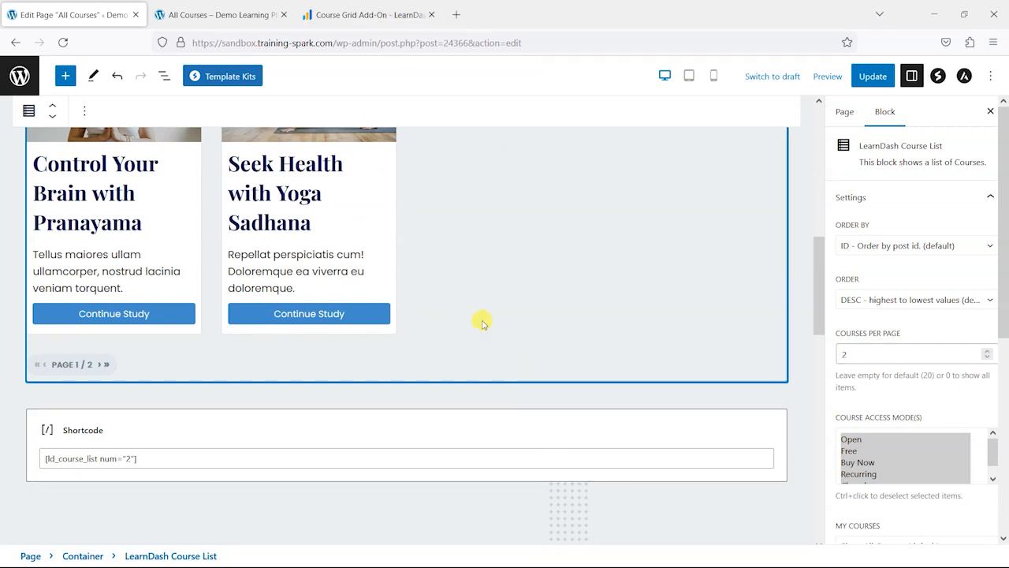
scroll(469, 335, up, 4)
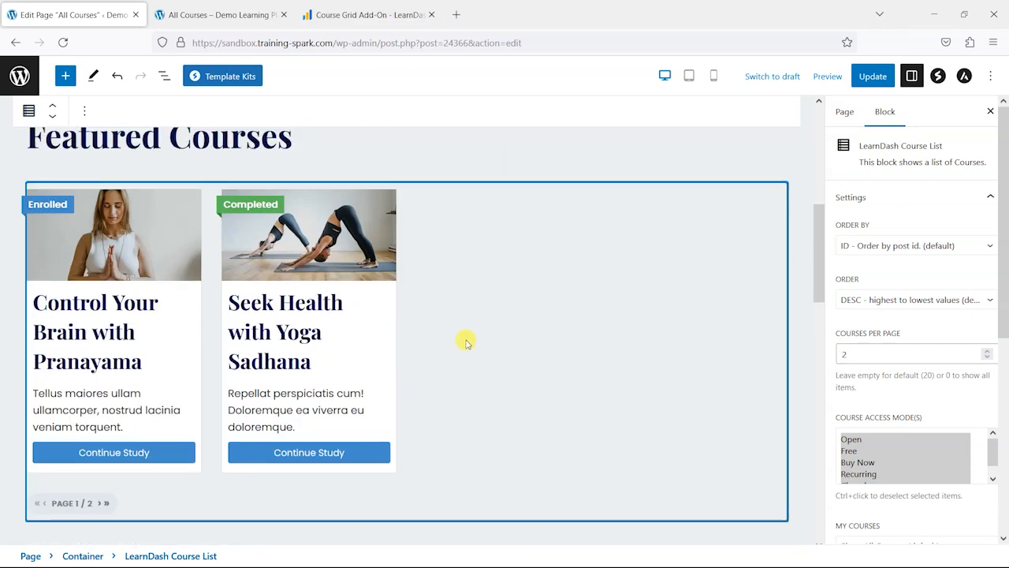
scroll(462, 340, down, 4)
scroll(461, 340, up, 4)
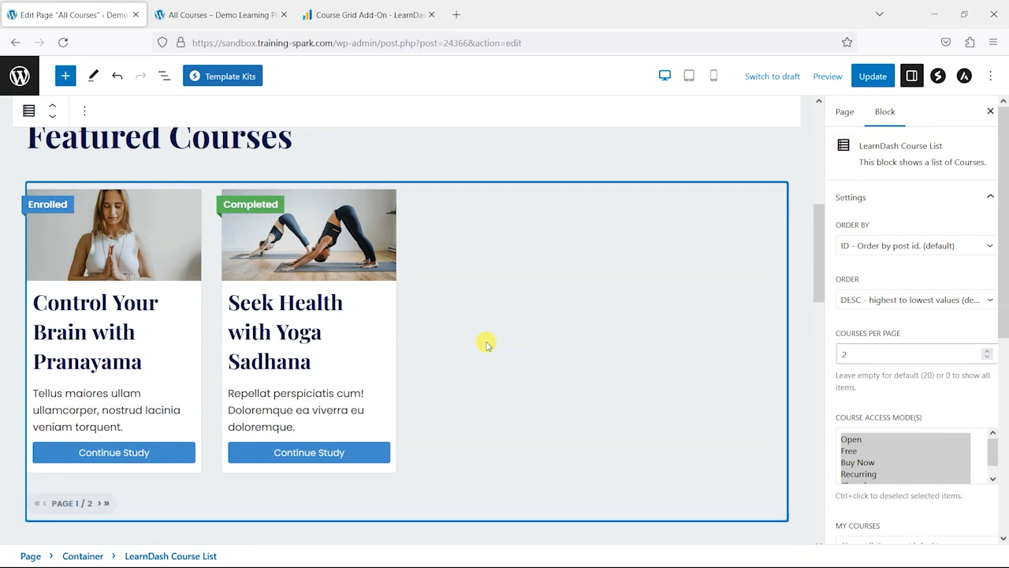
key(Delete)
Try removing the shortcode block below the Featured Courses heading and undo the deletion.
click(227, 186)
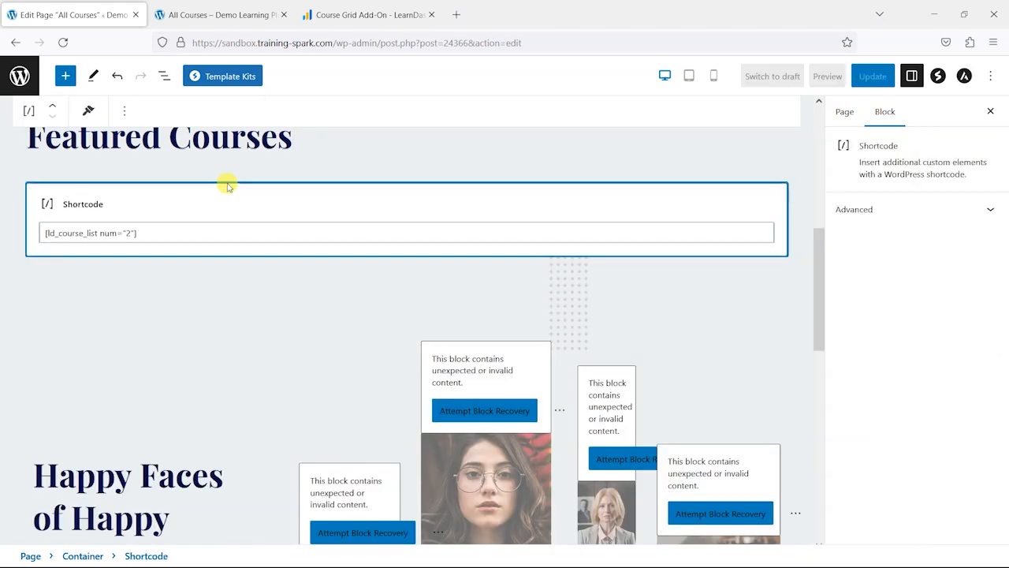
key(Delete)
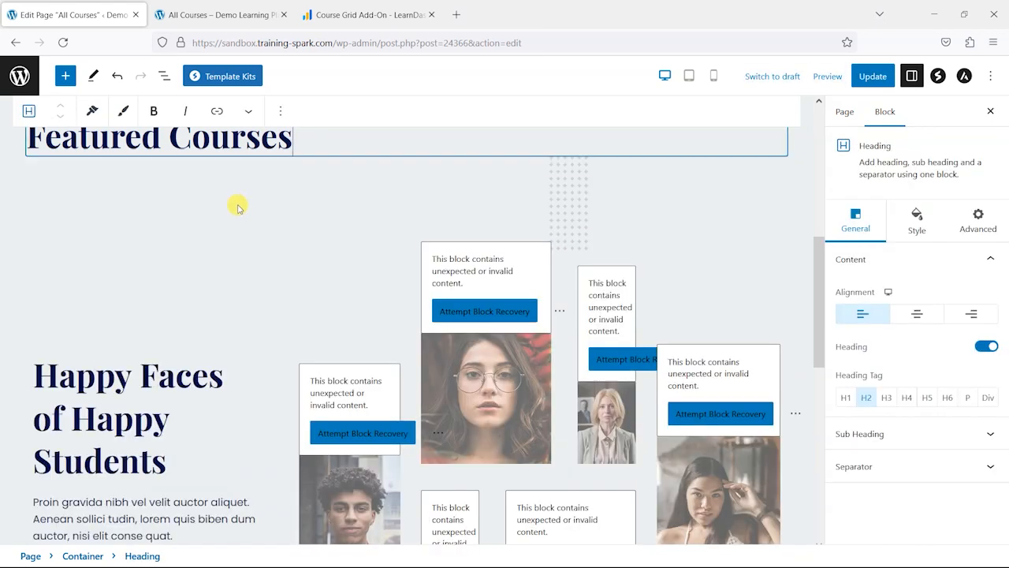
click(430, 197)
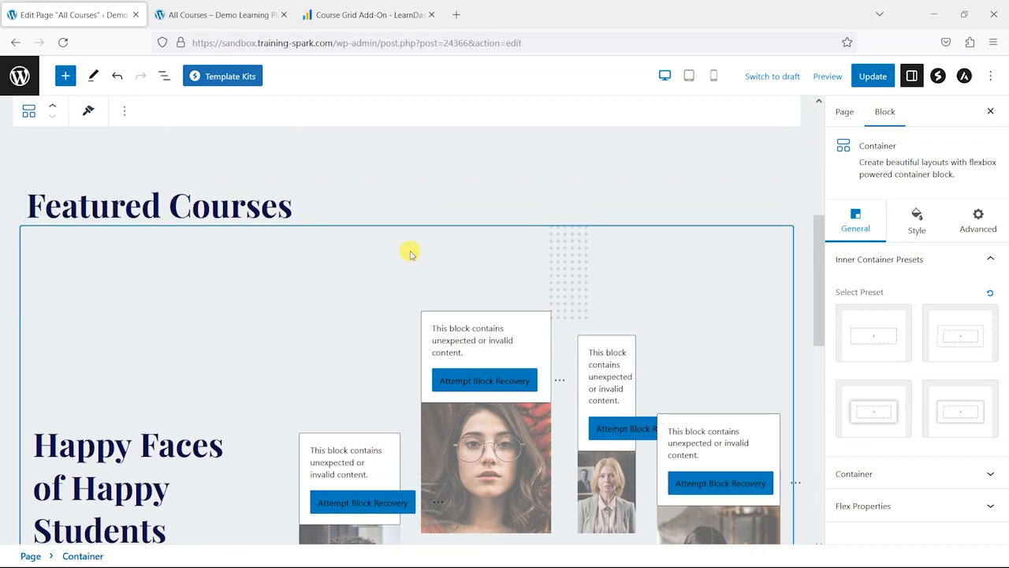
key(ctrl+z)
Search the blocks for "Learndash" and insert a LearnDash Course Grid block between the Featured Courses heading and the shortcode block.
mouse_move(394, 171)
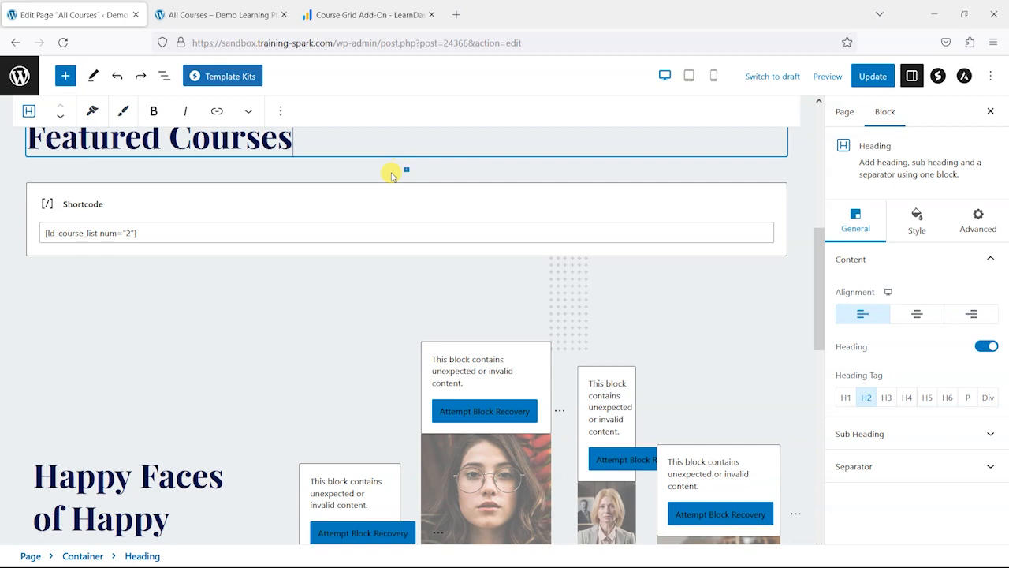
click(405, 171)
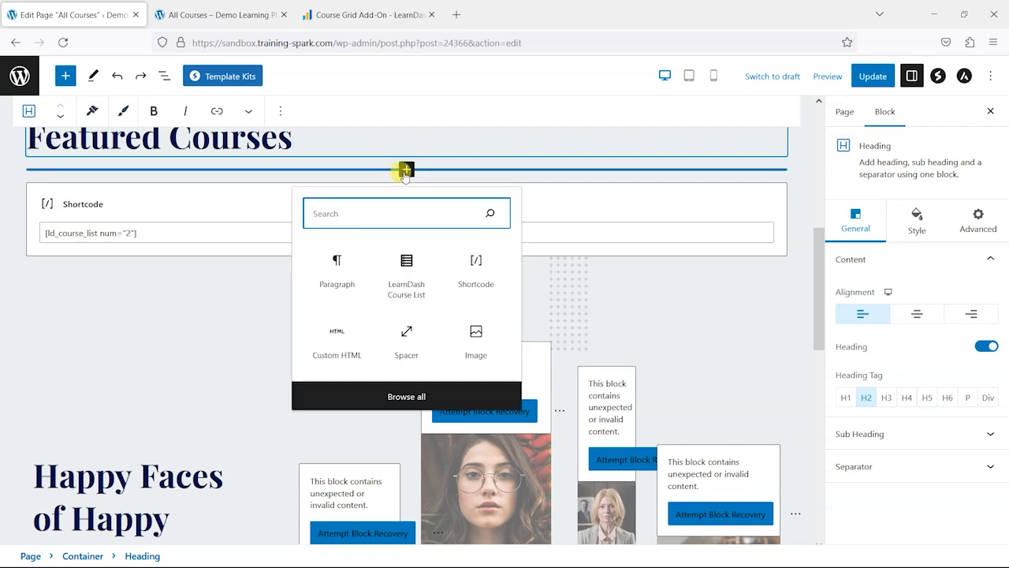
text(Learndash)
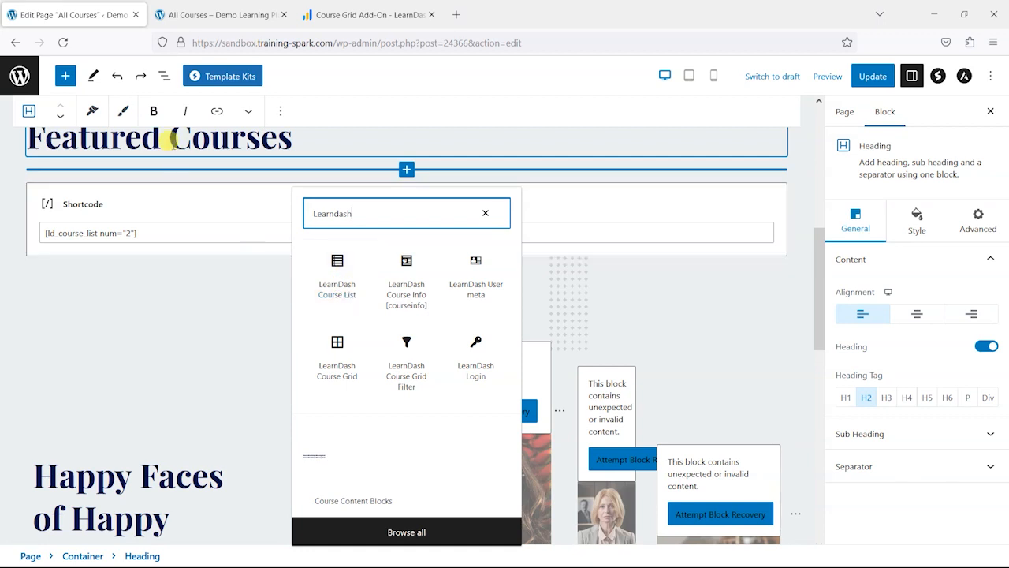
click(339, 361)
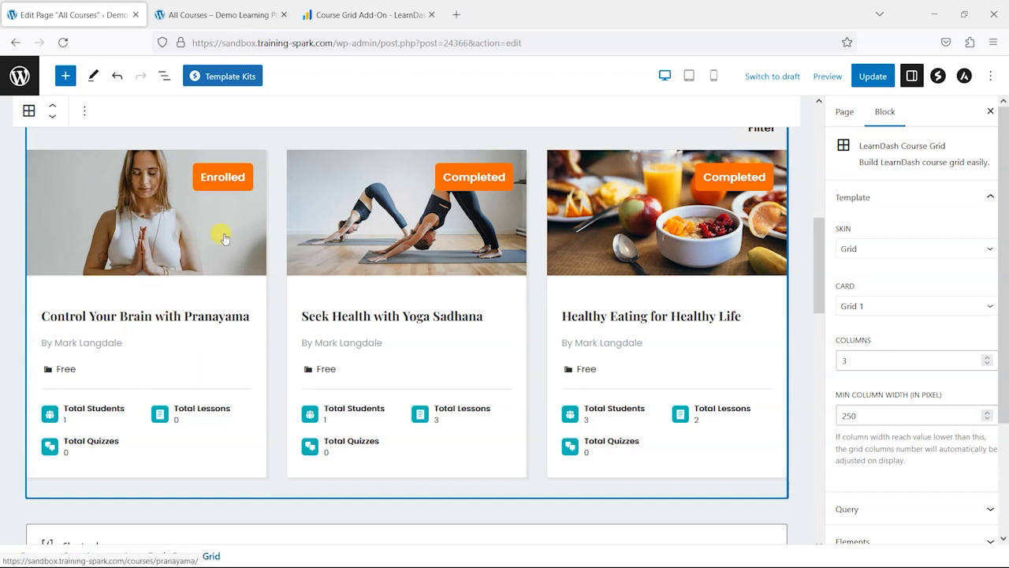
Review the course cards and set the LearnDash Course Grid block's skin to Masonry.
scroll(322, 318, up, 1)
scroll(394, 342, down, 1)
scroll(675, 303, up, 1)
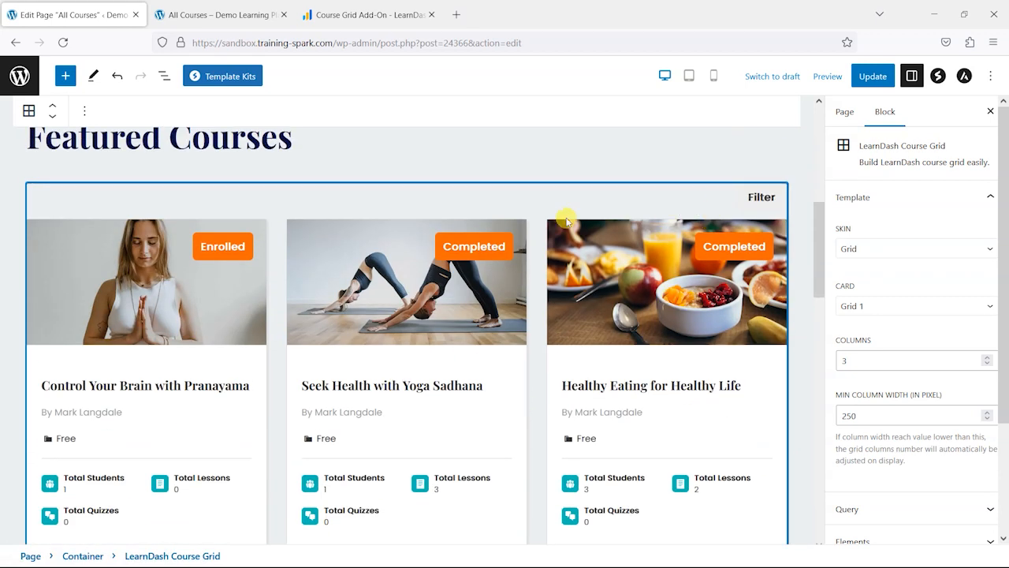
scroll(244, 245, down, 1)
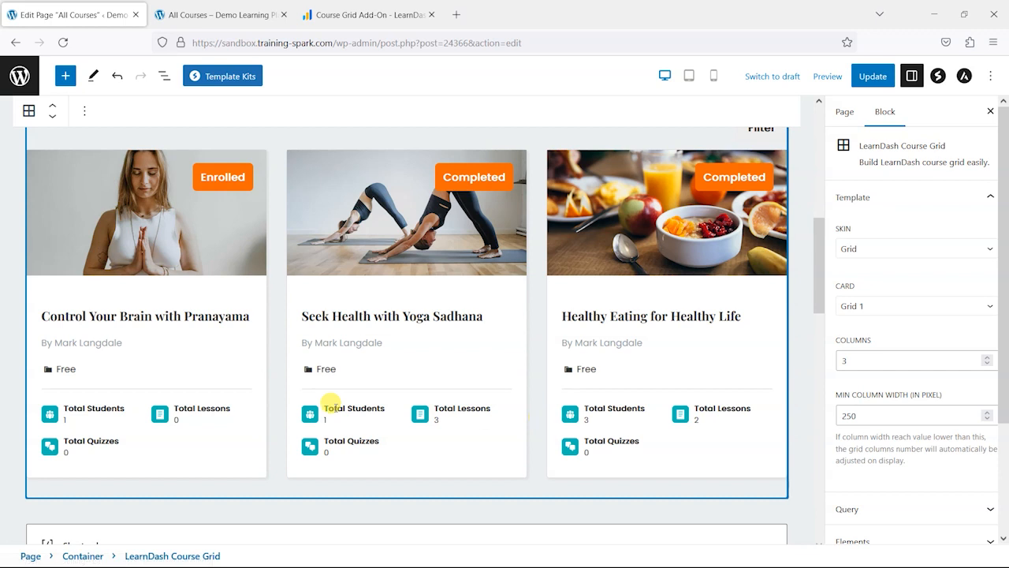
click(927, 248)
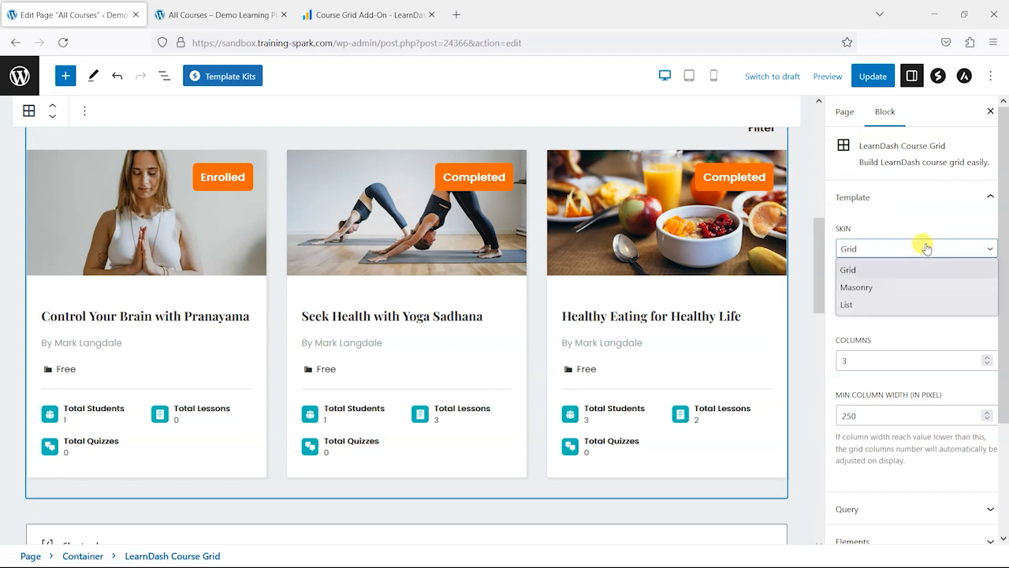
key(Escape)
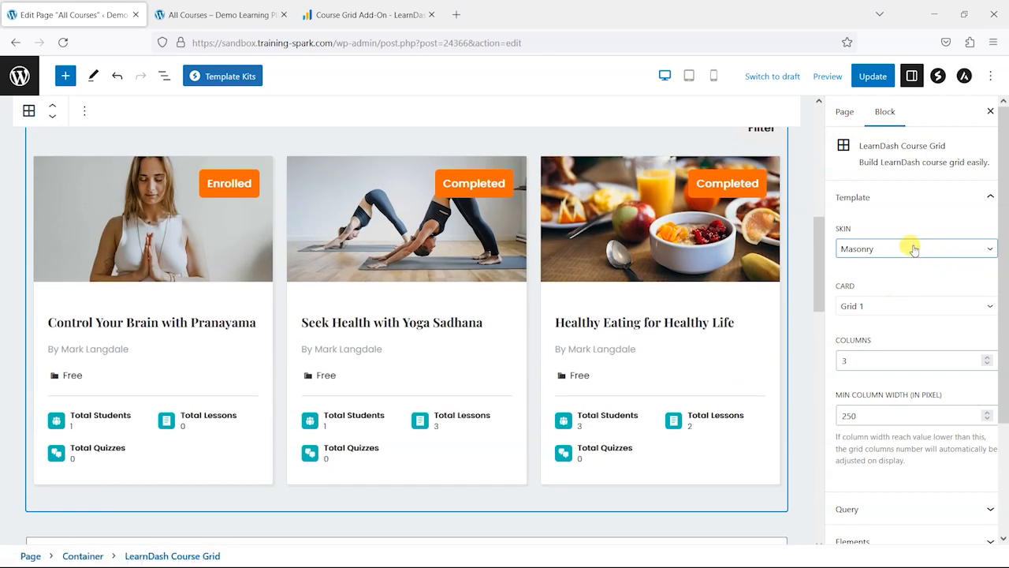
Try the List skin on the LearnDash Course Grid block and set the skin to Grid.
click(912, 249)
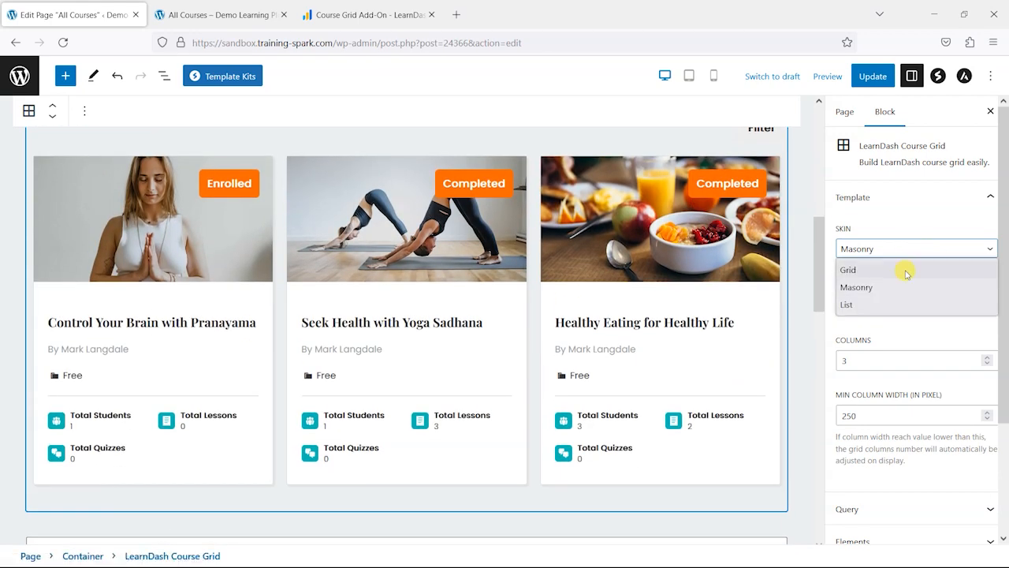
click(901, 304)
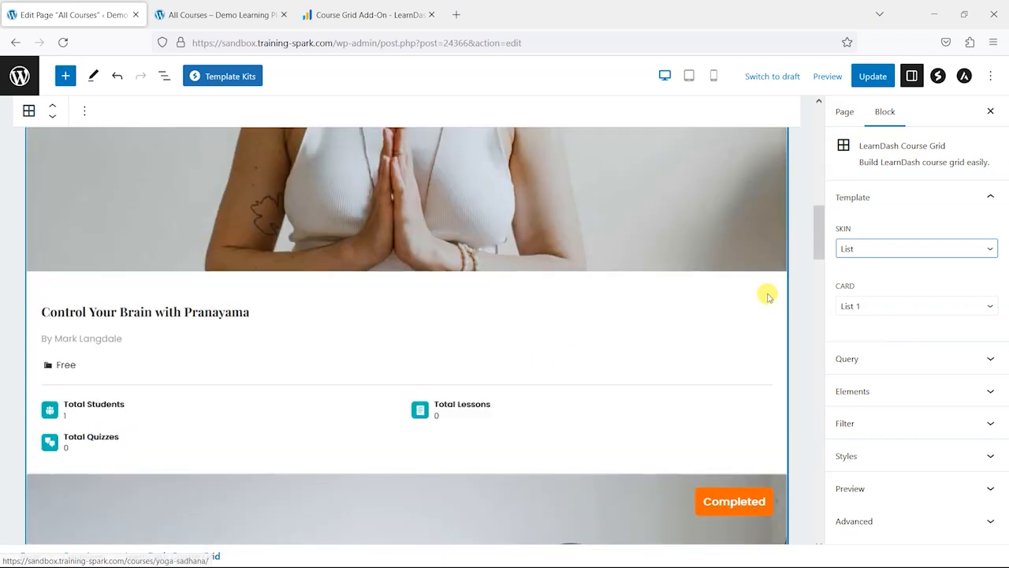
click(871, 249)
click(871, 265)
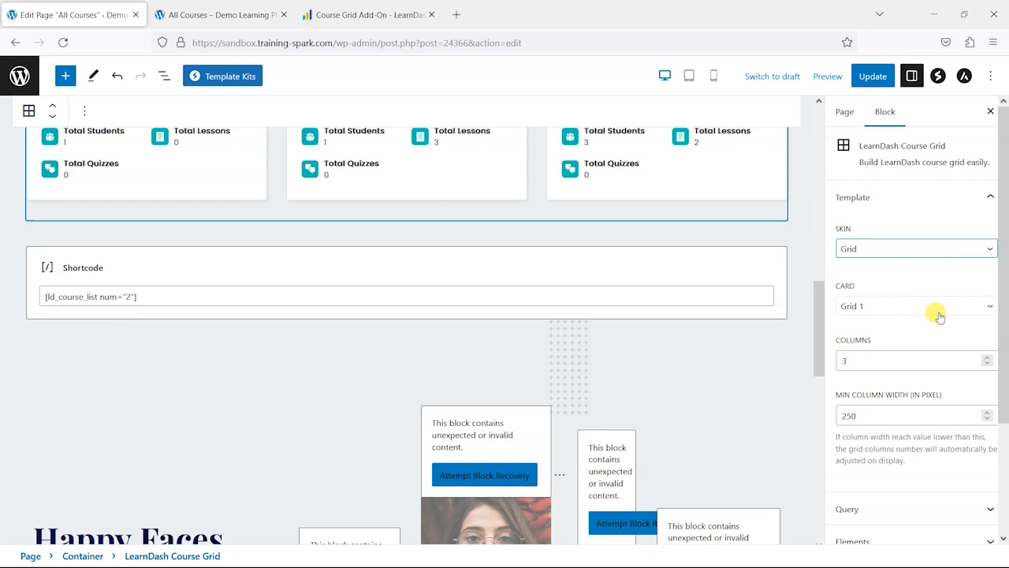
Set the number of columns in the LearnDash Course Grid block to 4.
click(987, 367)
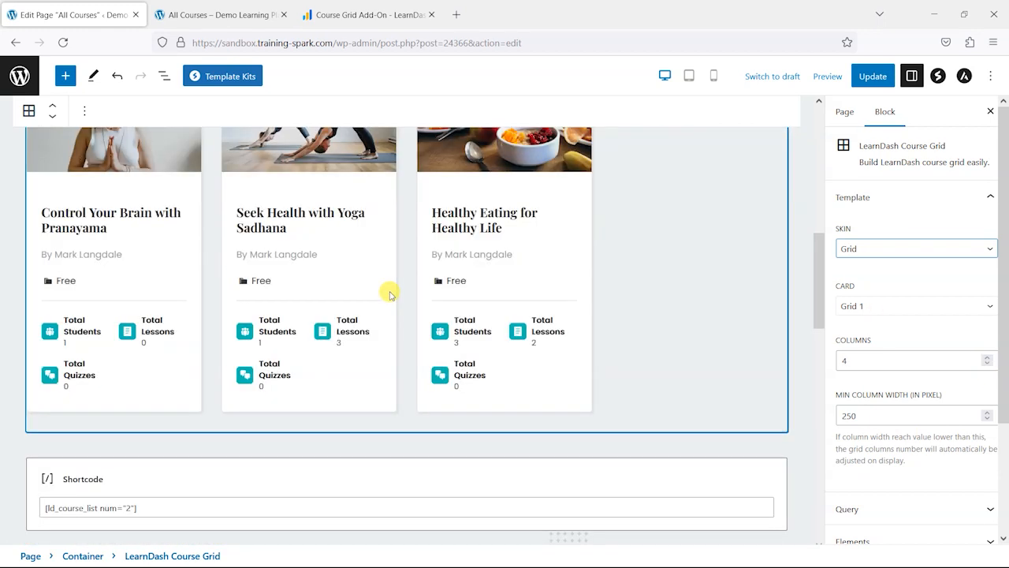
scroll(494, 335, down, 2)
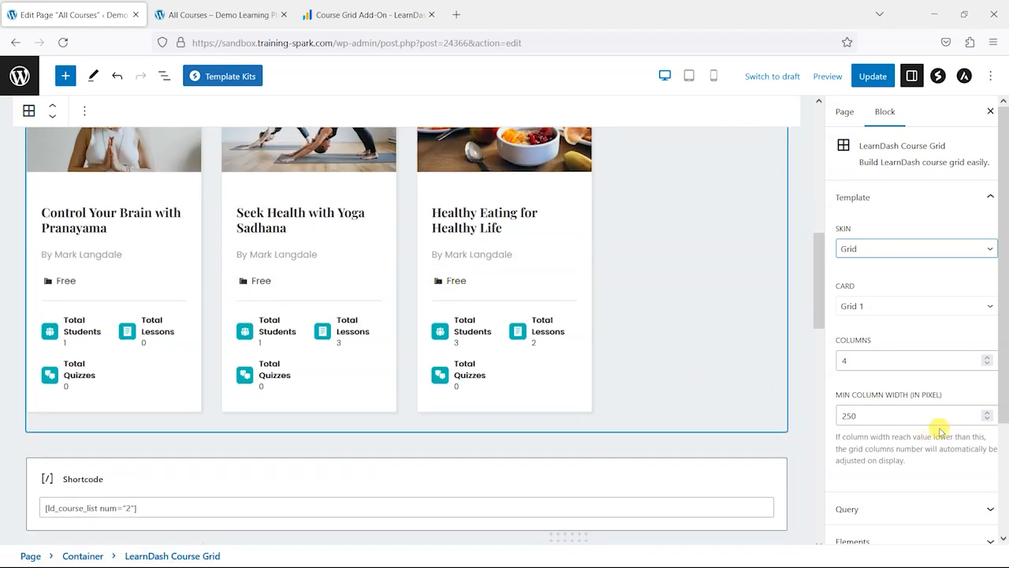
scroll(863, 394, down, 3)
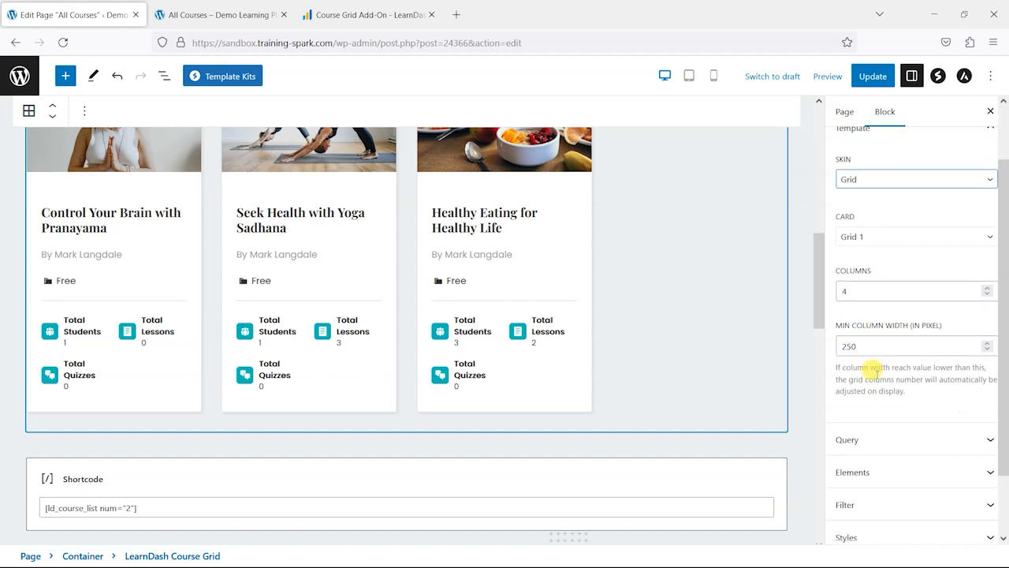
In the course grid's query settings, order the courses by Title in Ascending order.
click(883, 369)
scroll(889, 360, down, 3)
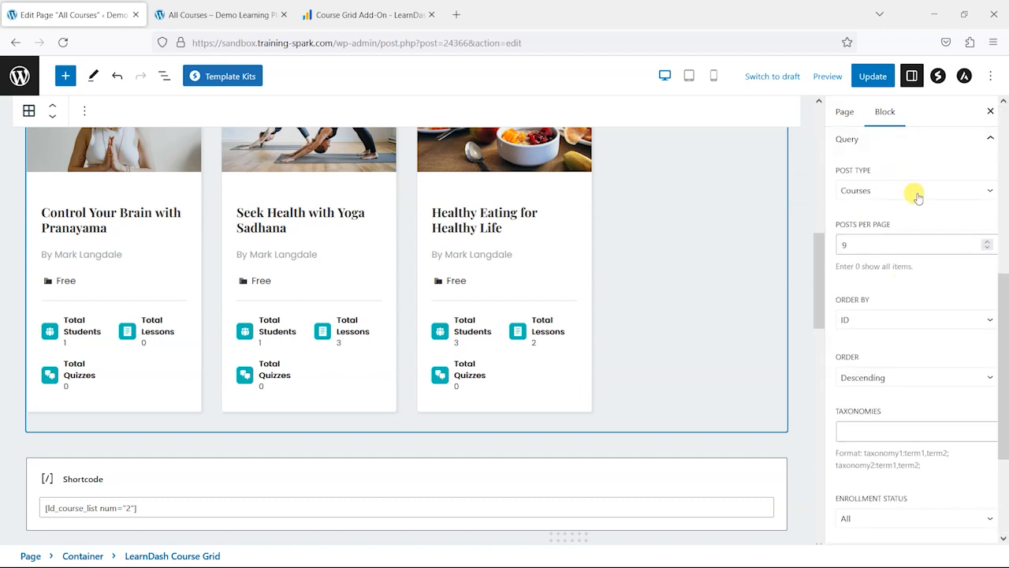
scroll(867, 186, up, 1)
scroll(901, 229, down, 1)
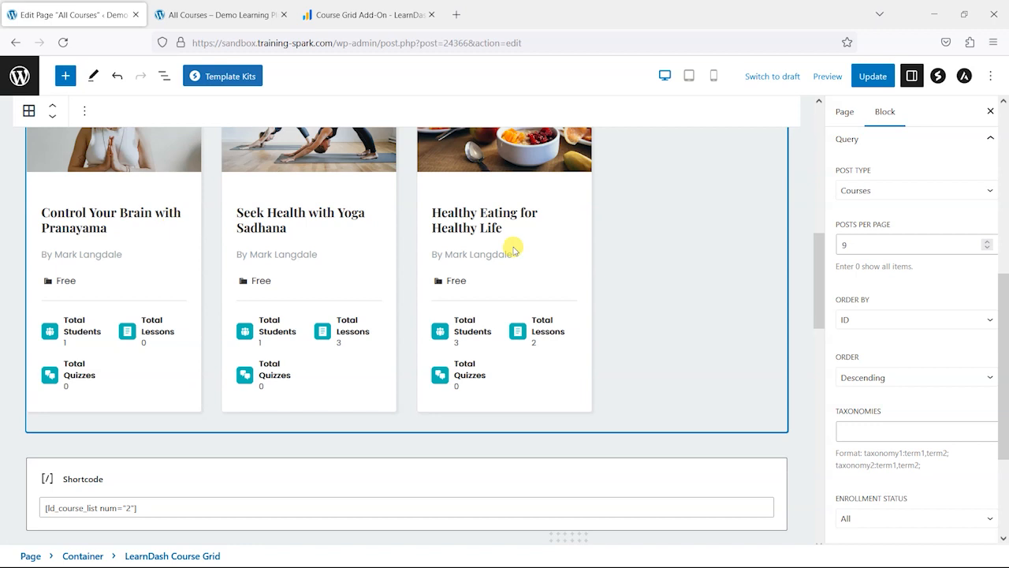
scroll(900, 338, down, 1)
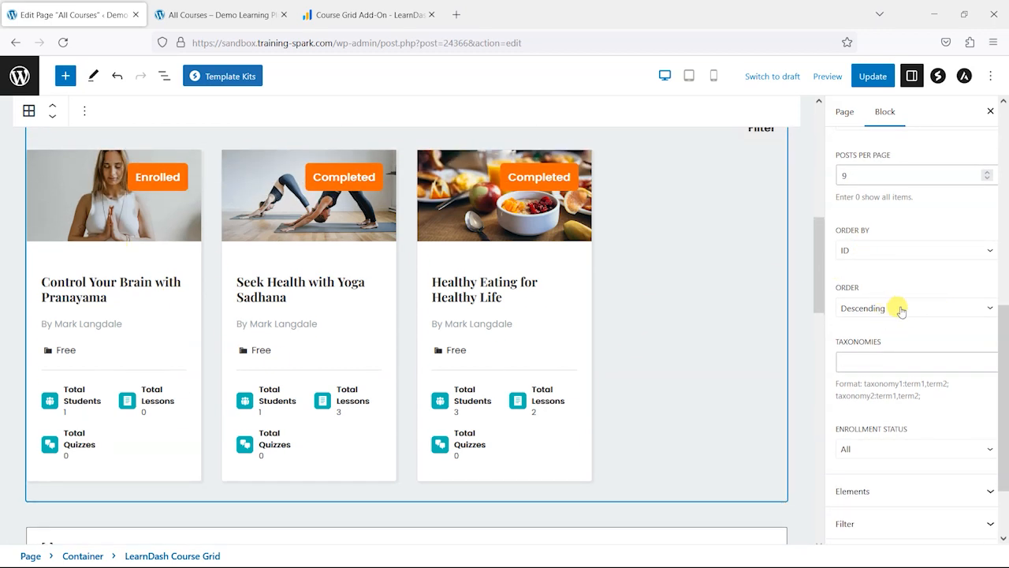
click(881, 250)
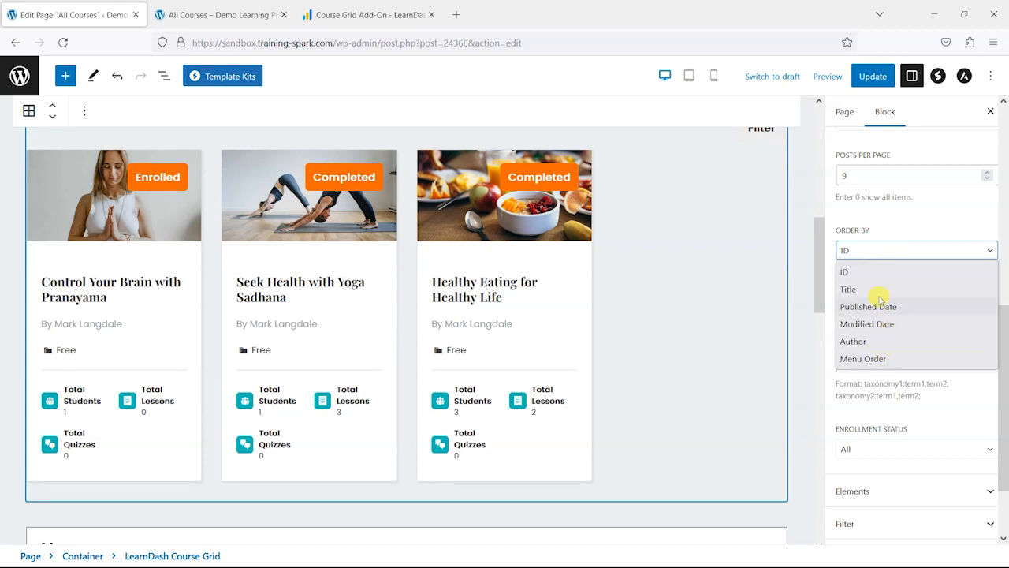
click(876, 293)
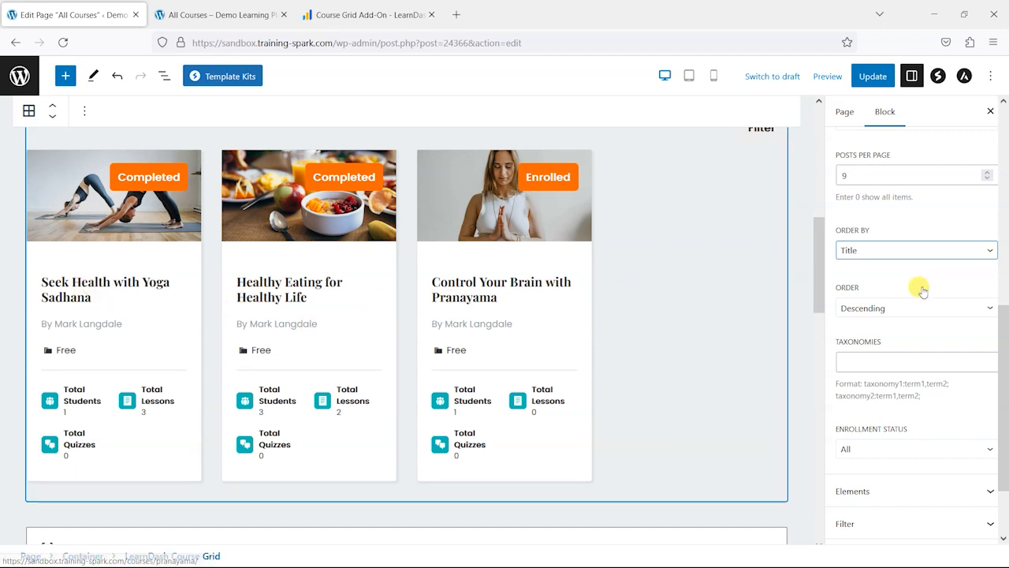
click(884, 309)
click(876, 326)
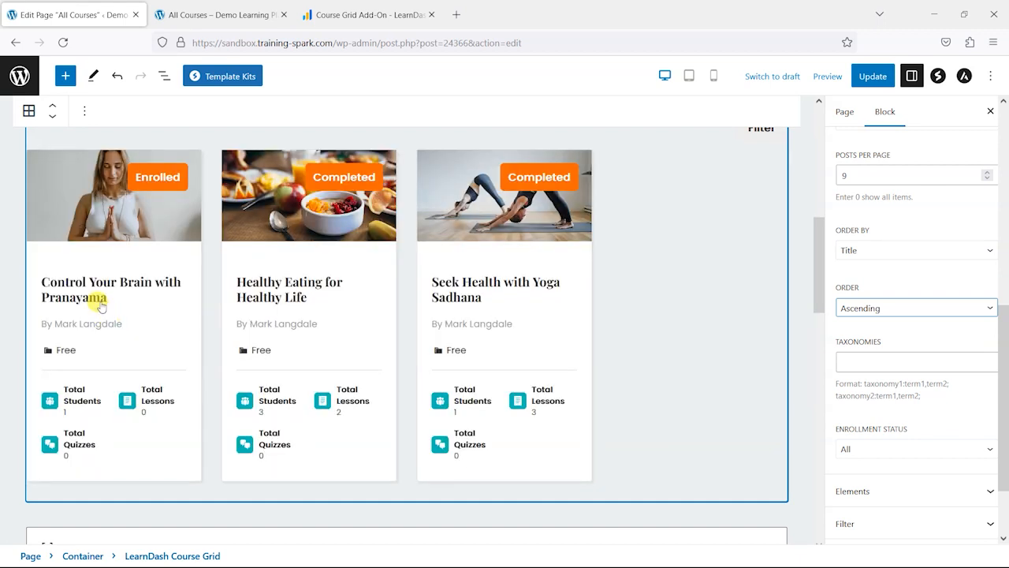
Examine the course grid's remaining query options and its style options for grid height, heading fonts and colors, and ribbon colors.
scroll(918, 426, down, 1)
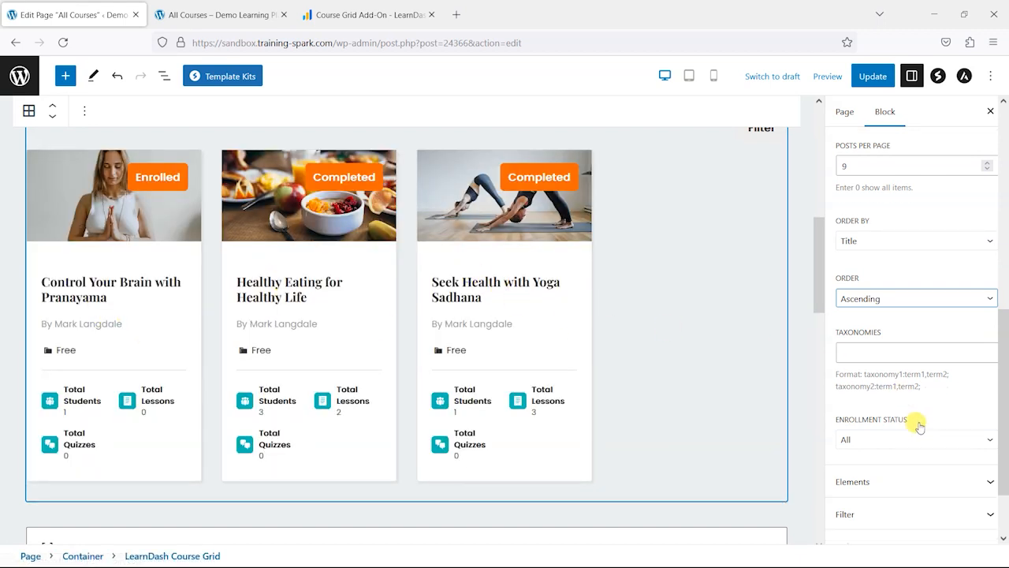
scroll(919, 426, down, 2)
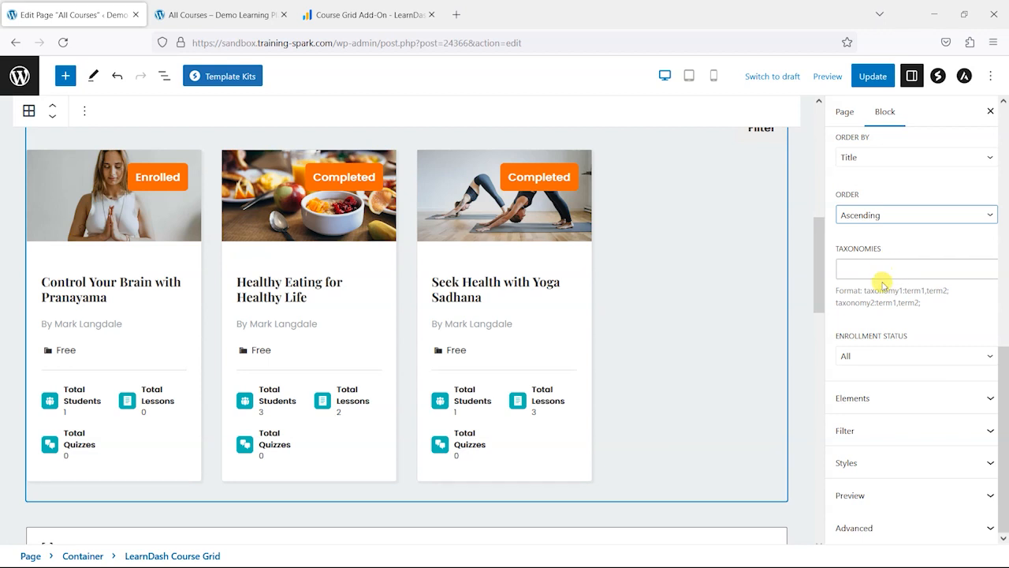
click(907, 462)
scroll(890, 201, up, 3)
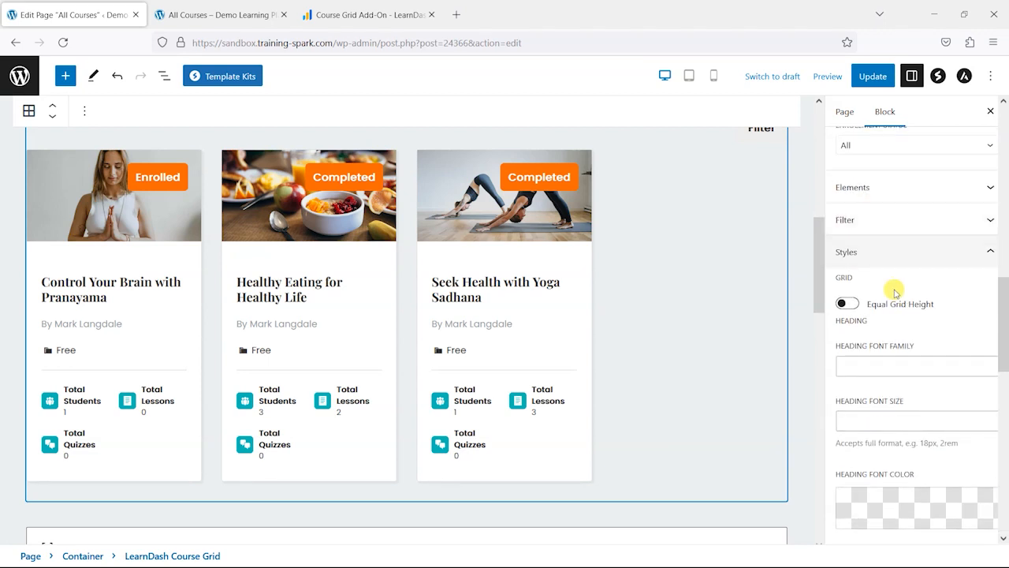
scroll(891, 308, down, 3)
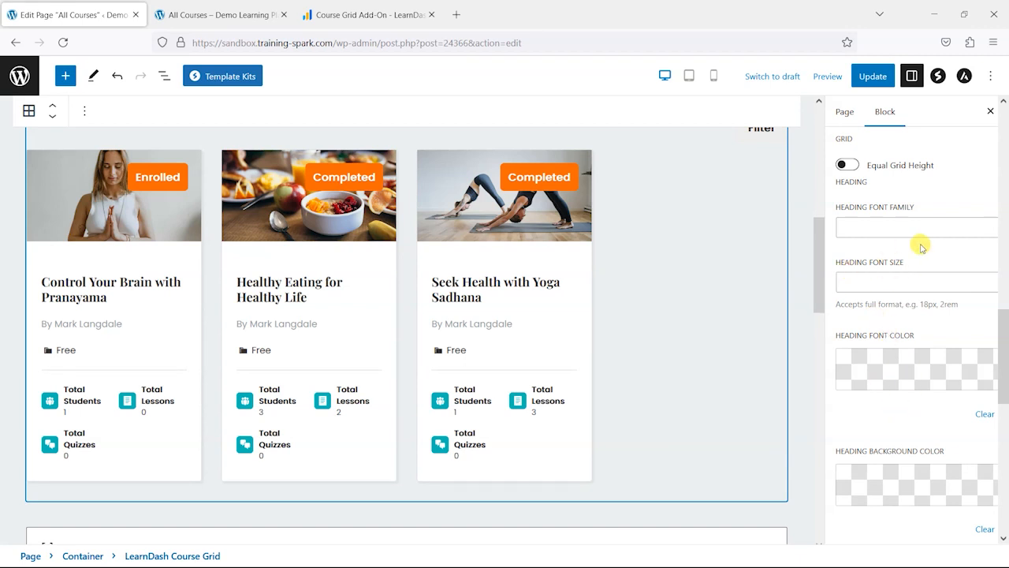
scroll(907, 247, down, 13)
click(880, 498)
scroll(914, 324, up, 5)
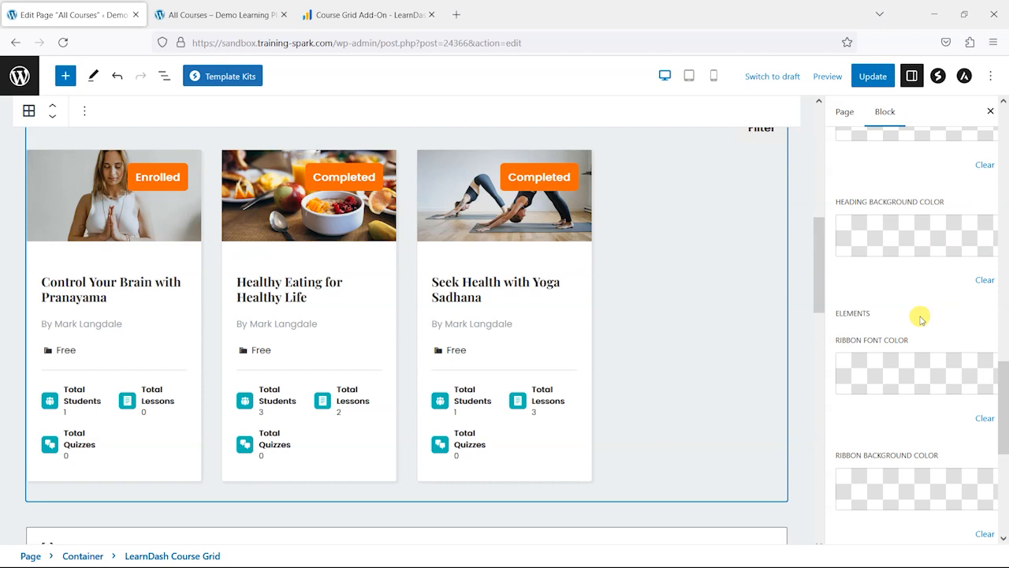
scroll(914, 315, up, 8)
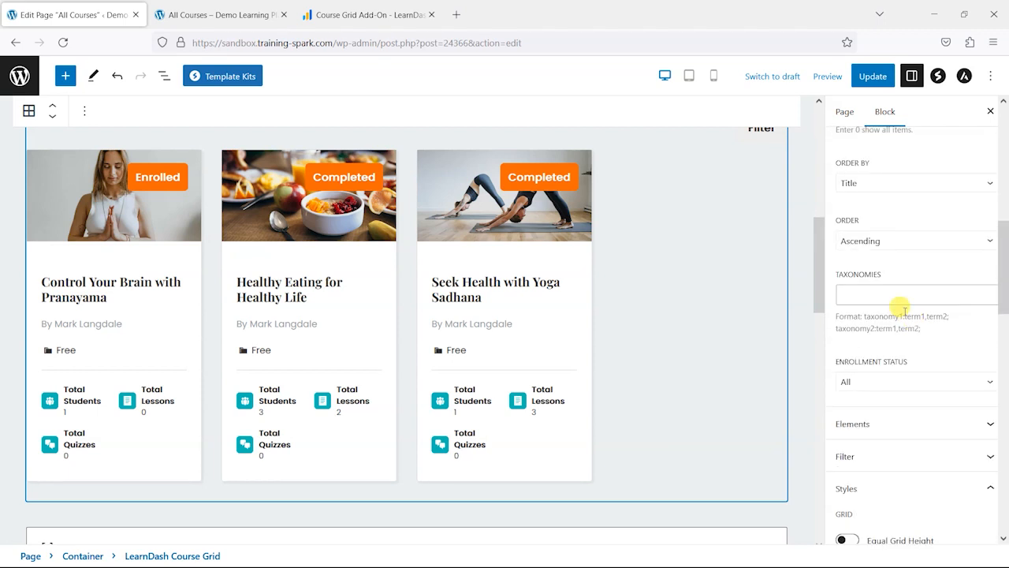
Set the LearnDash Course Grid block to 3 columns and save the page update.
scroll(899, 307, up, 10)
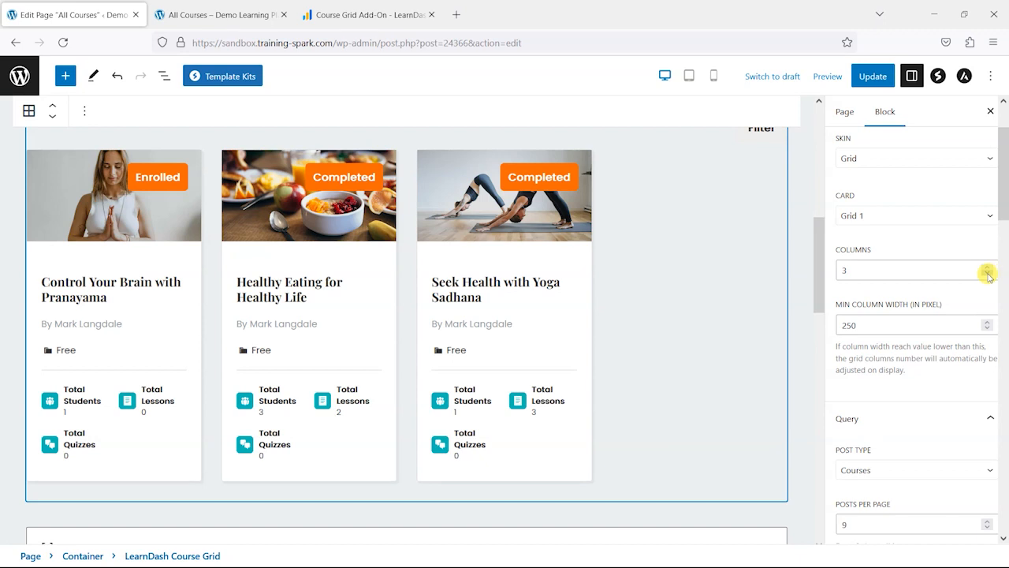
scroll(522, 260, up, 2)
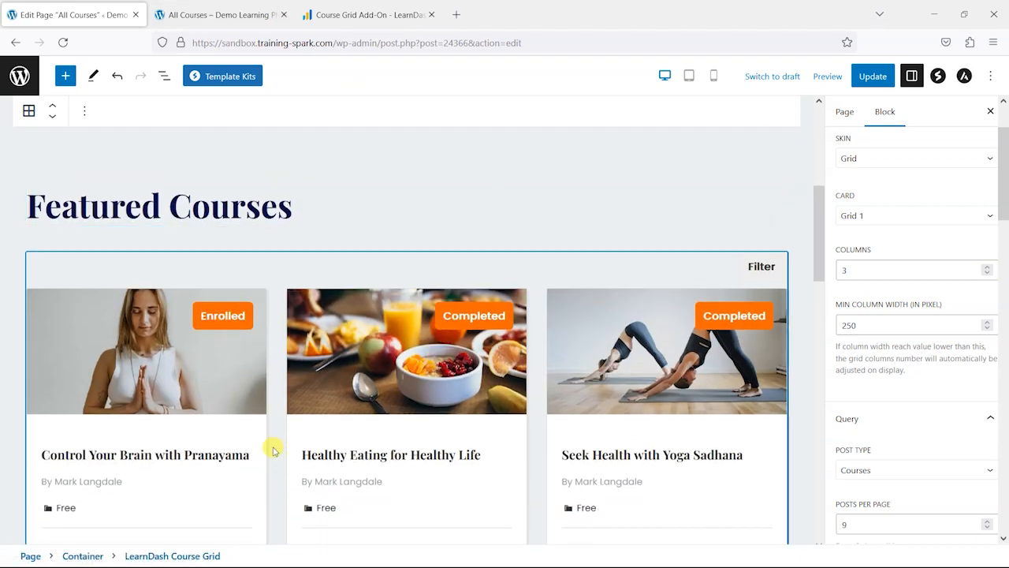
scroll(273, 457, down, 3)
scroll(73, 213, up, 2)
scroll(366, 357, down, 1)
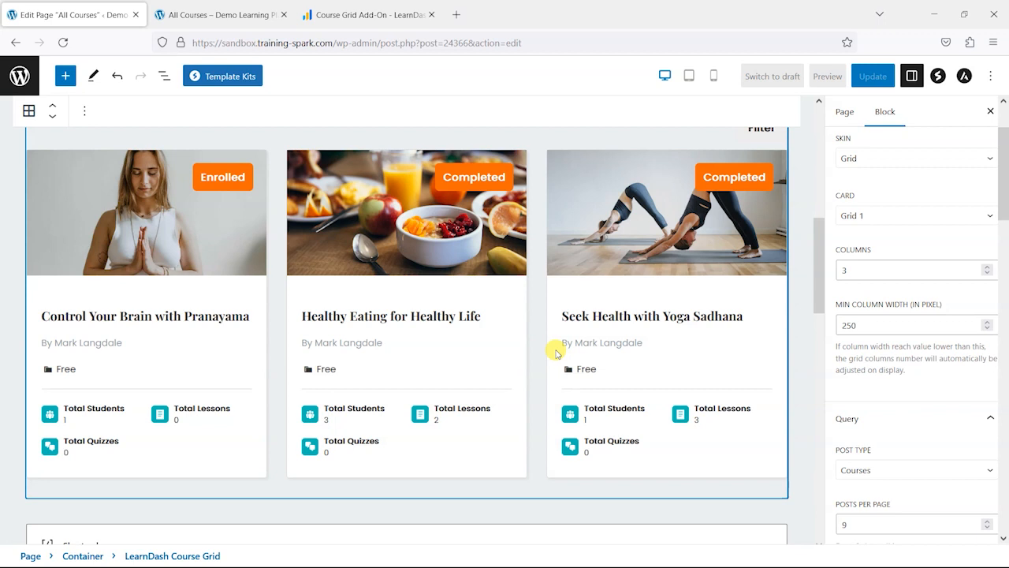
click(872, 77)
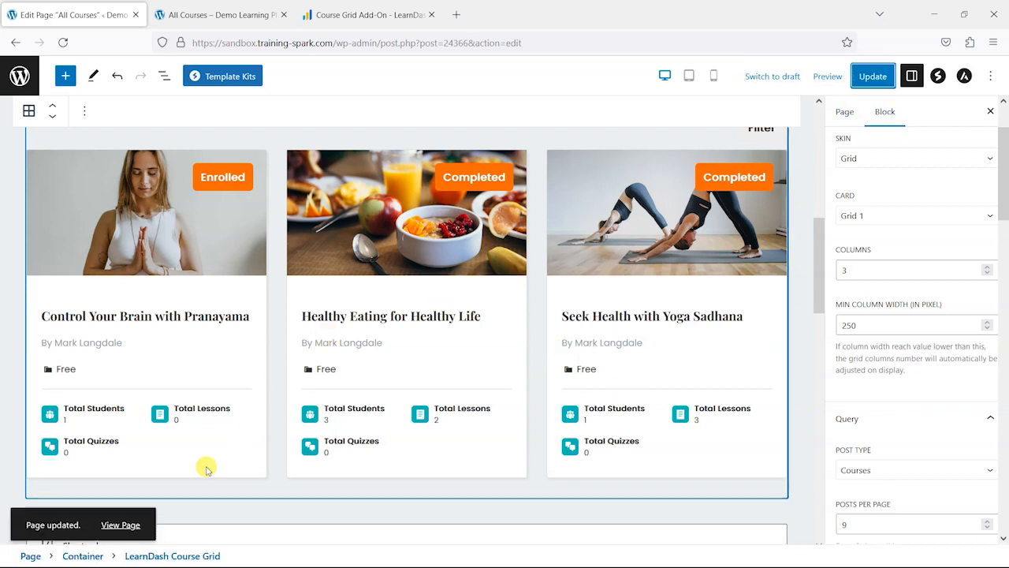
Reload the live All Courses page and review the Featured Courses grid.
click(121, 525)
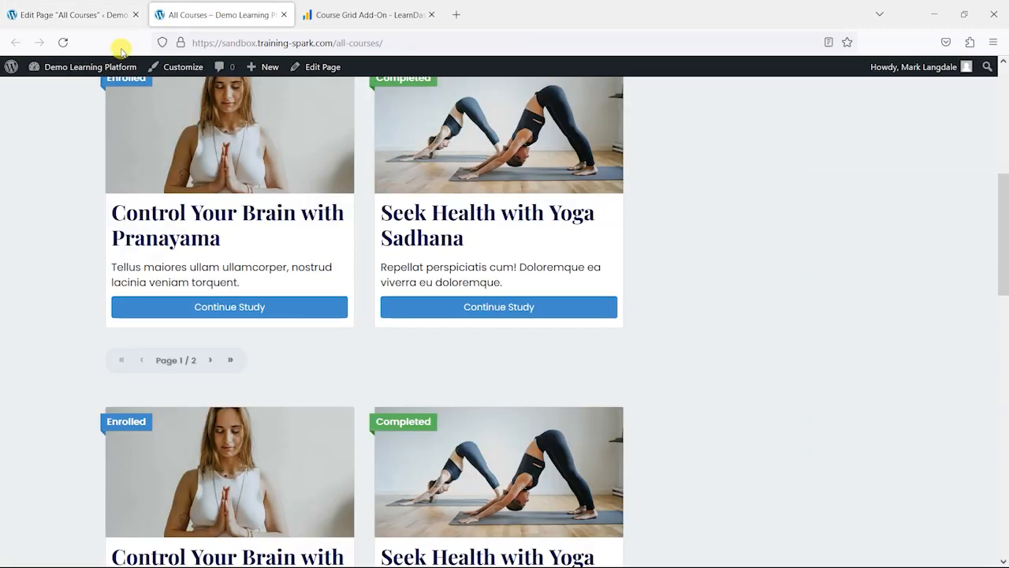
click(63, 44)
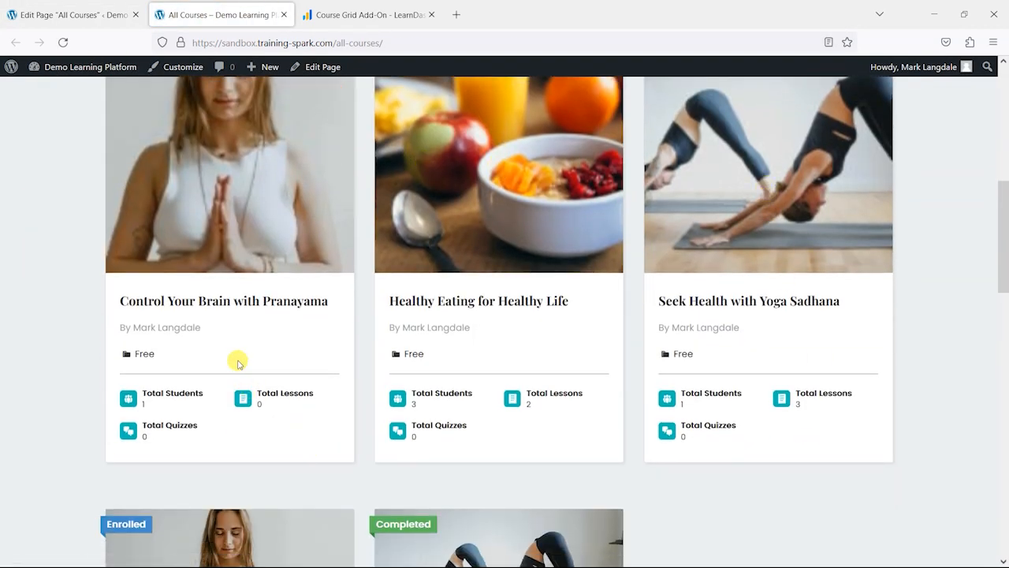
scroll(795, 288, down, 2)
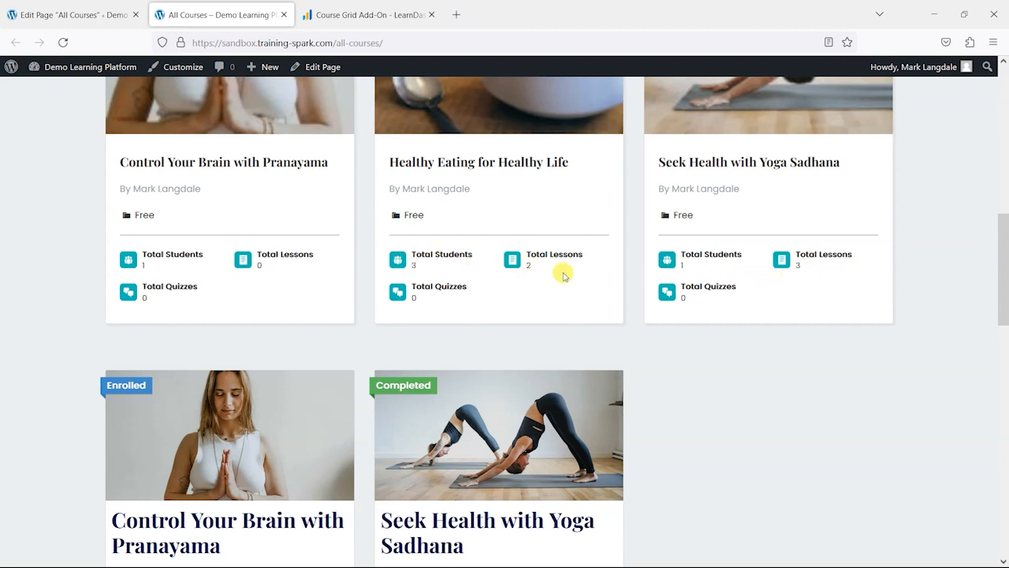
scroll(226, 306, up, 5)
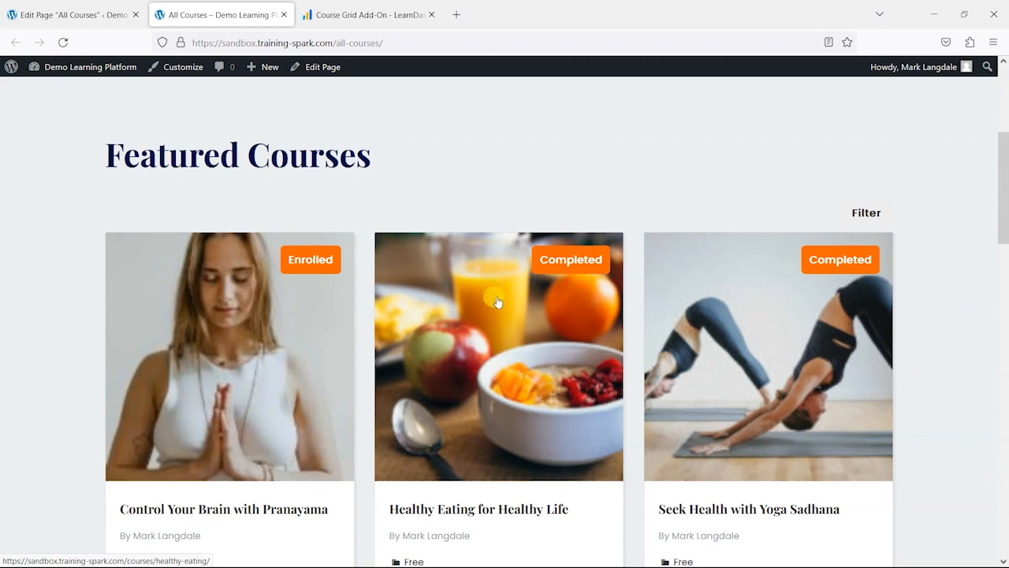
Review the LearnDash Course Grid Add-On documentation, covering installation, shortcode attributes, block parameters, style options and the Course Grid 1.0 shortcode parameters.
click(372, 10)
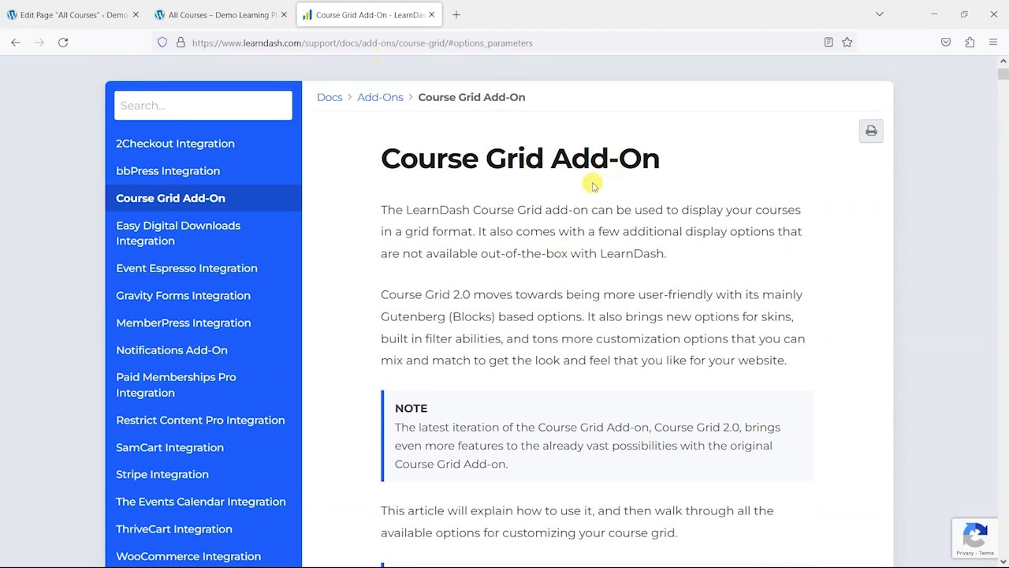
scroll(600, 195, down, 15)
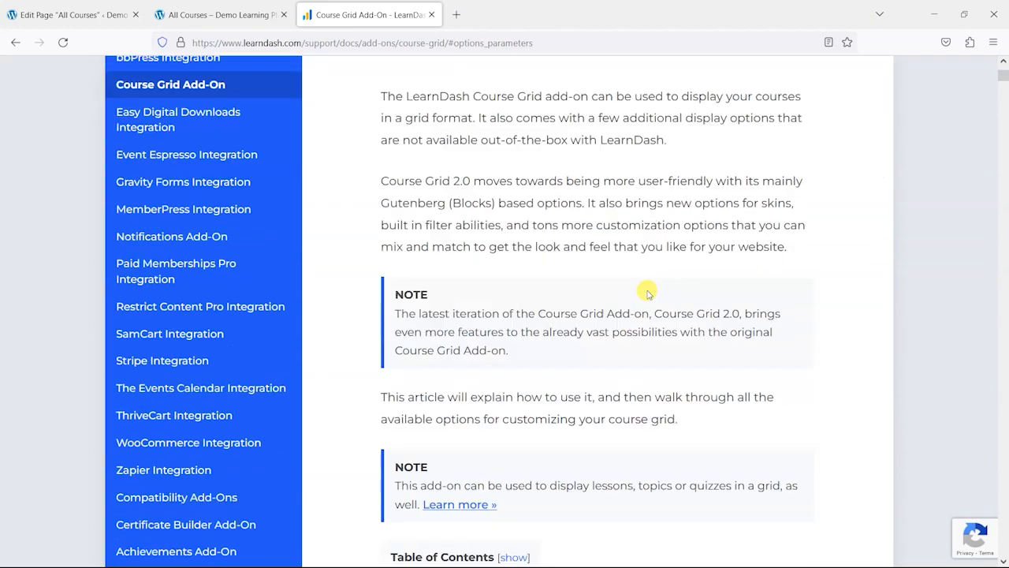
scroll(683, 261, down, 20)
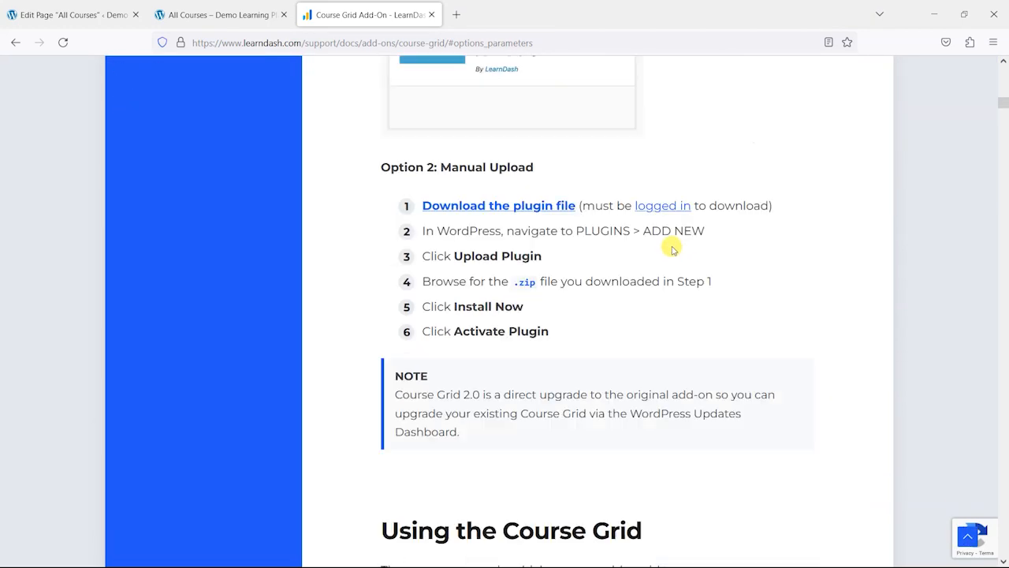
scroll(768, 250, down, 15)
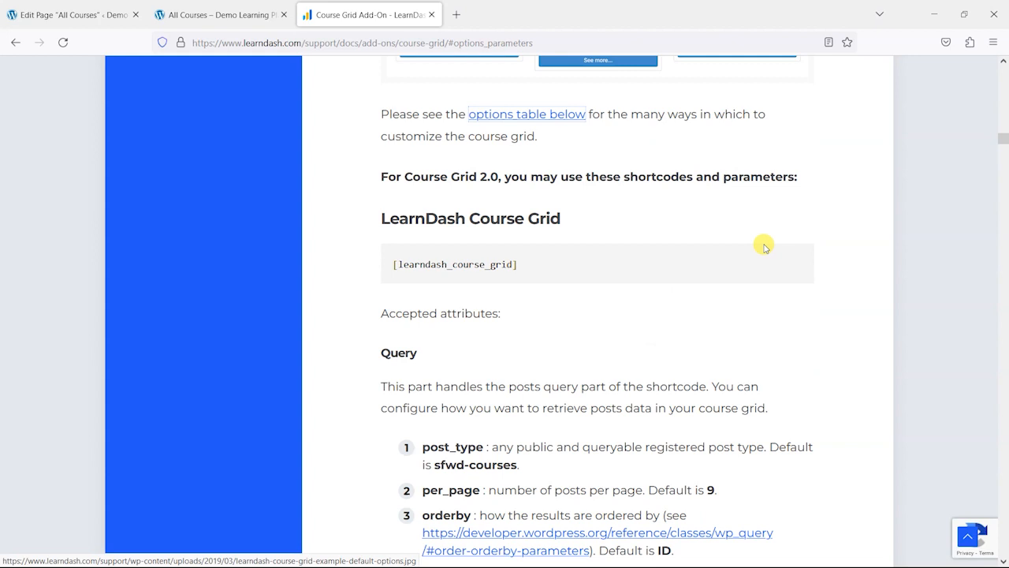
drag(1003, 155, 1003, 188)
scroll(764, 282, up, 20)
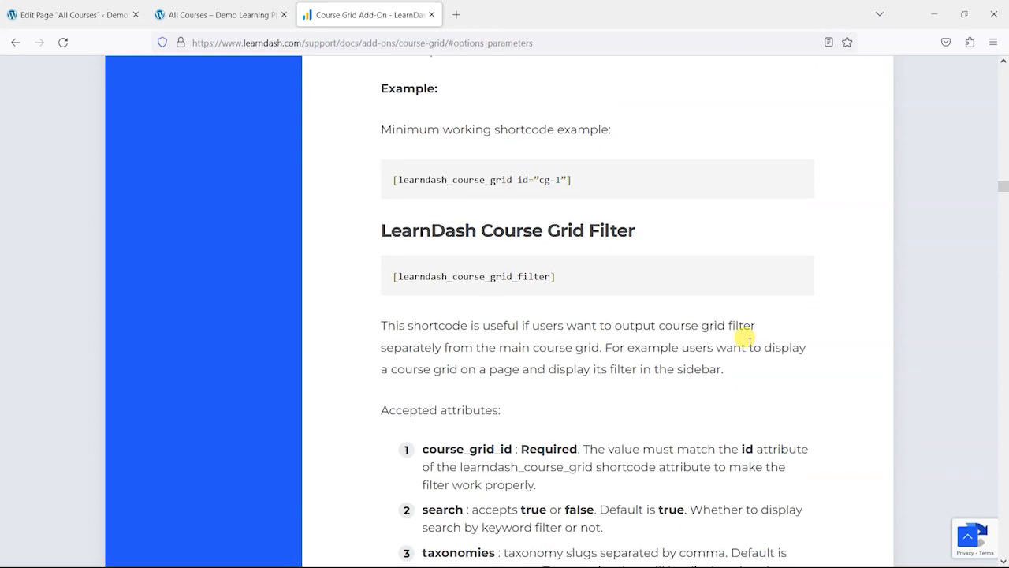
scroll(757, 339, up, 5)
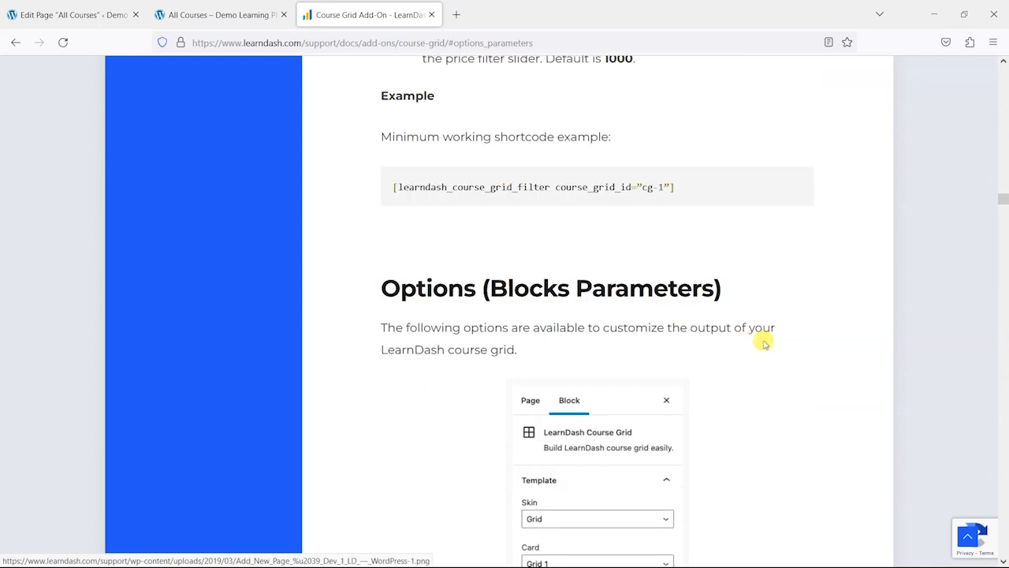
scroll(764, 322, down, 15)
scroll(769, 348, down, 20)
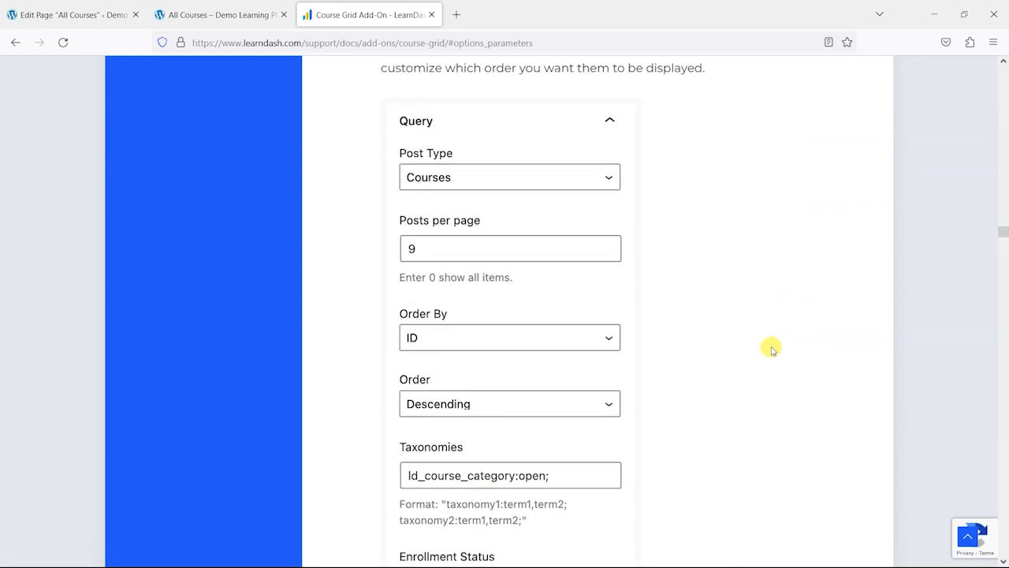
scroll(780, 357, down, 20)
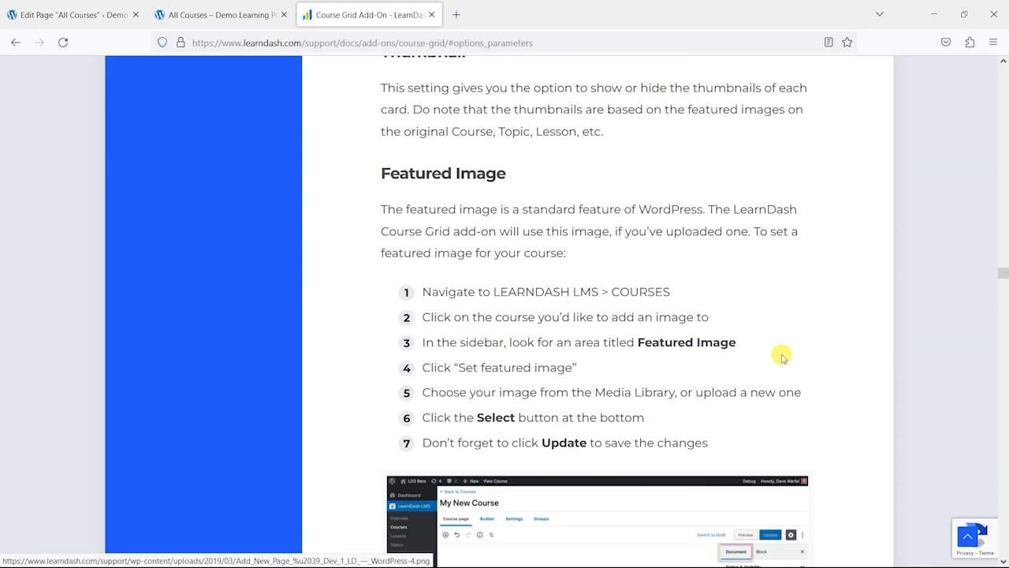
scroll(787, 360, down, 20)
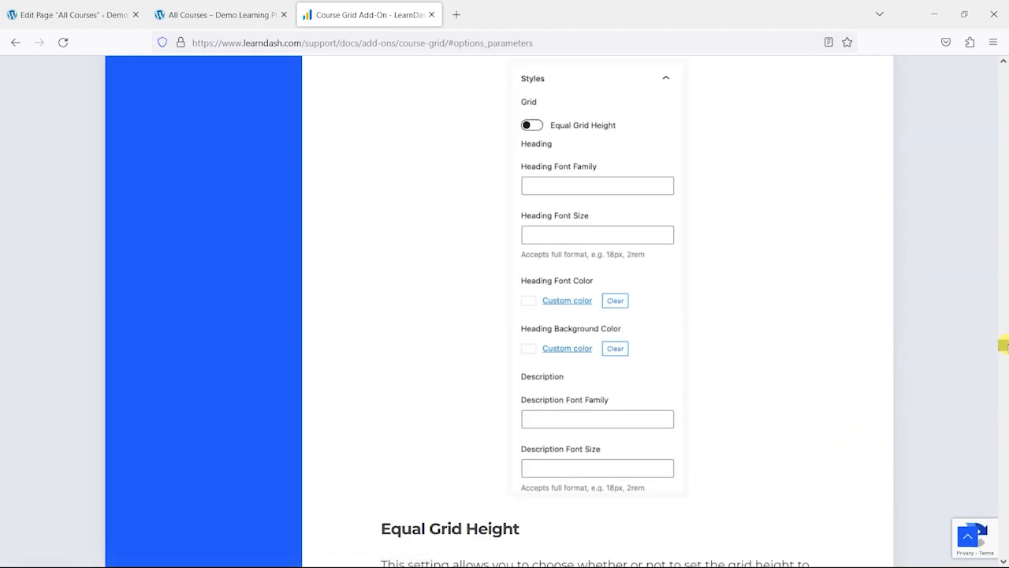
scroll(848, 389, down, 15)
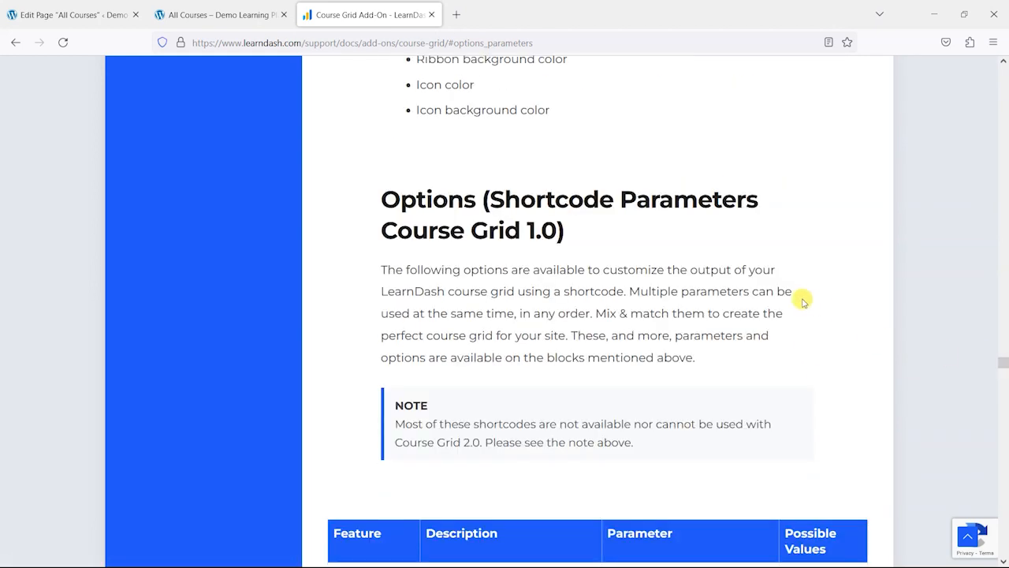
drag(1002, 364, 995, 5)
Compare the LearnDash Course Grid block and the course list shortcode in the page editor with their output on the live All Courses page.
click(212, 14)
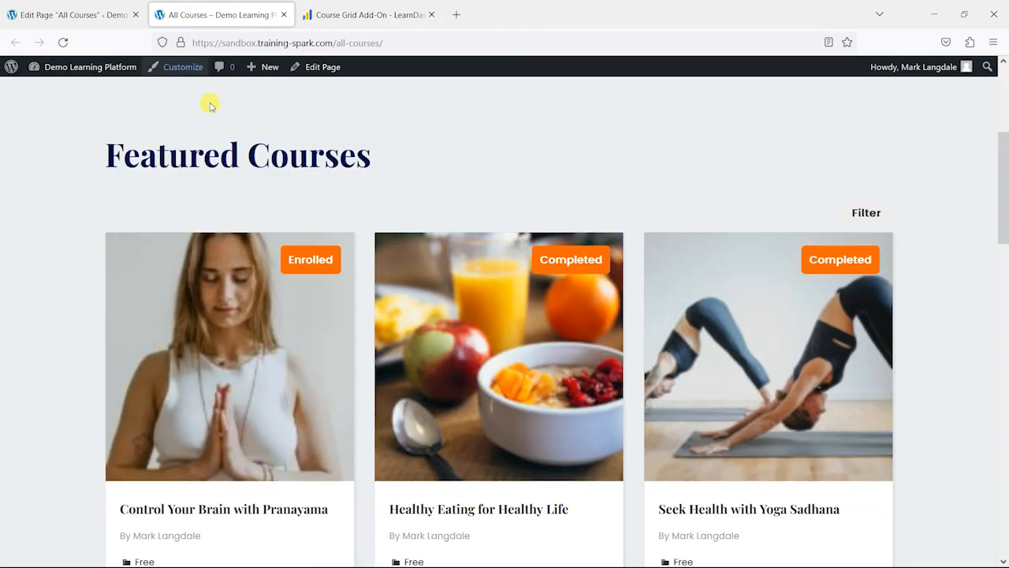
click(55, 16)
scroll(299, 260, up, 3)
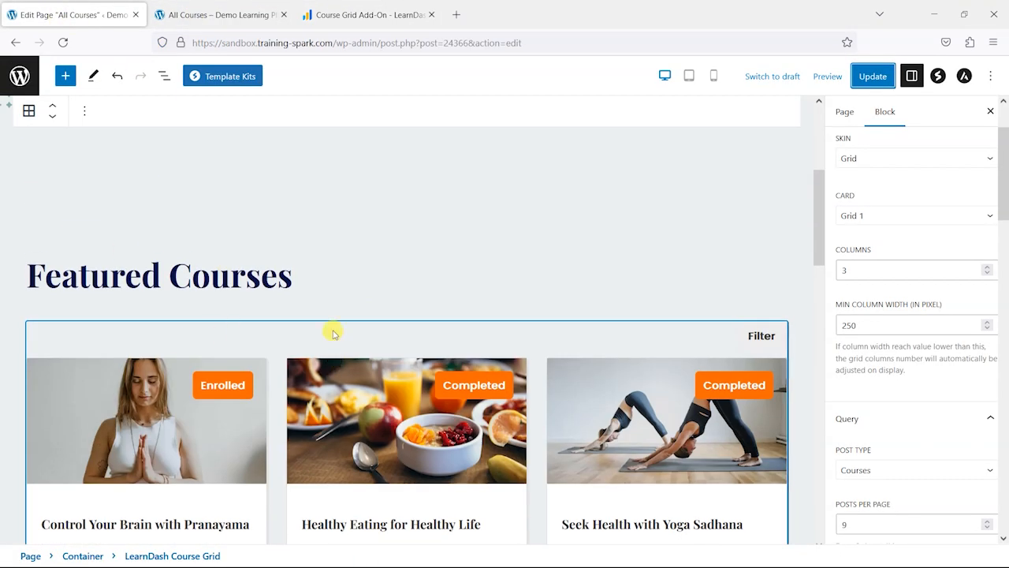
scroll(370, 323, down, 1)
scroll(406, 342, down, 3)
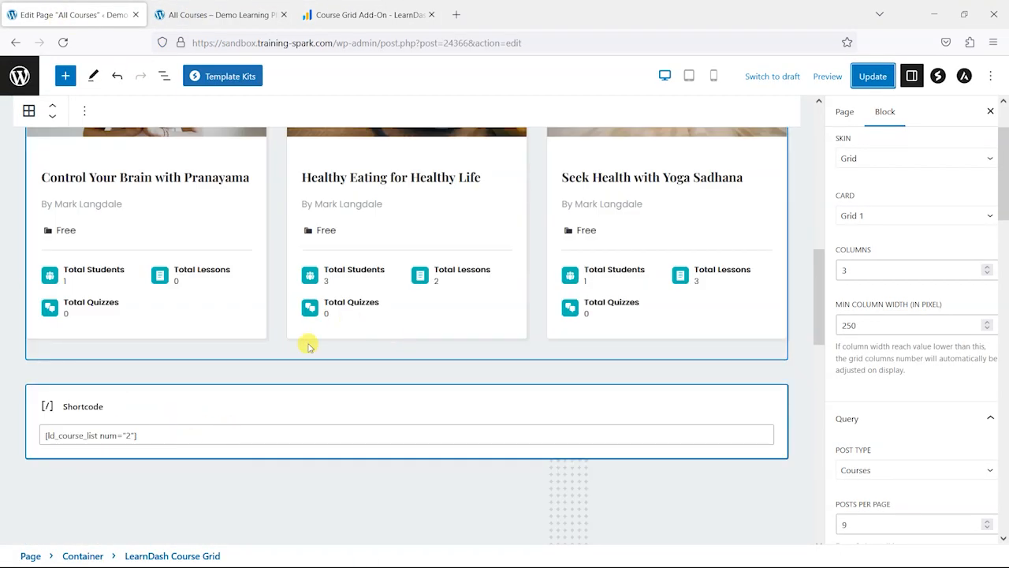
scroll(308, 344, up, 1)
click(228, 11)
scroll(332, 362, down, 8)
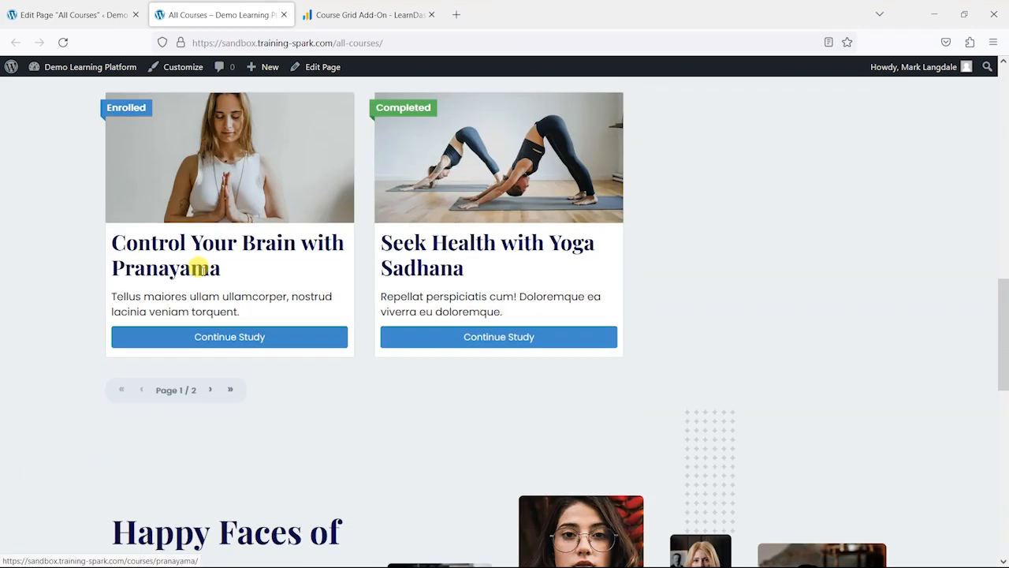
scroll(394, 204, up, 3)
scroll(575, 229, up, 4)
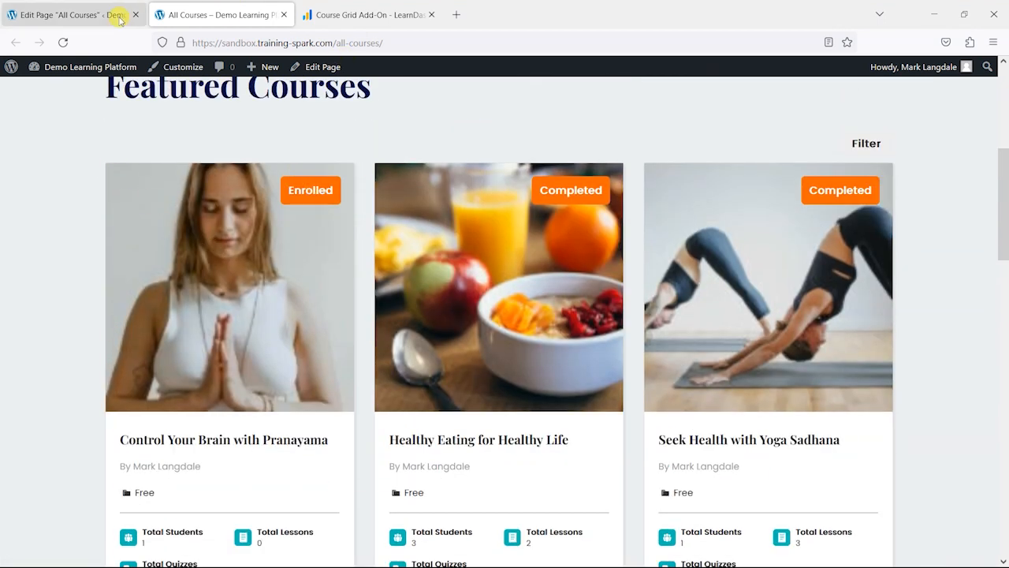
Return to the page editor and examine the Featured Courses grid's block name and template settings.
click(120, 19)
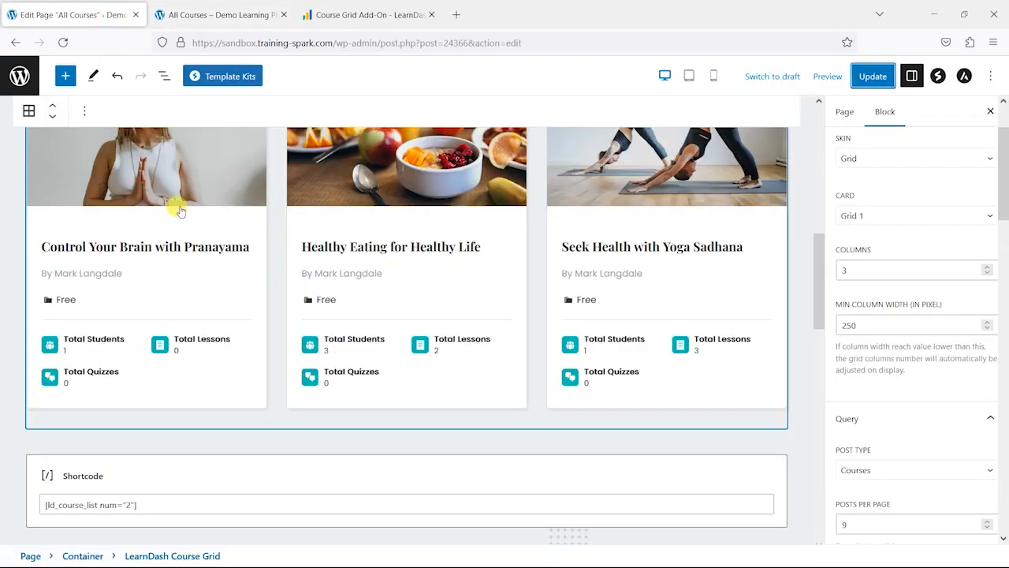
scroll(213, 197, up, 2)
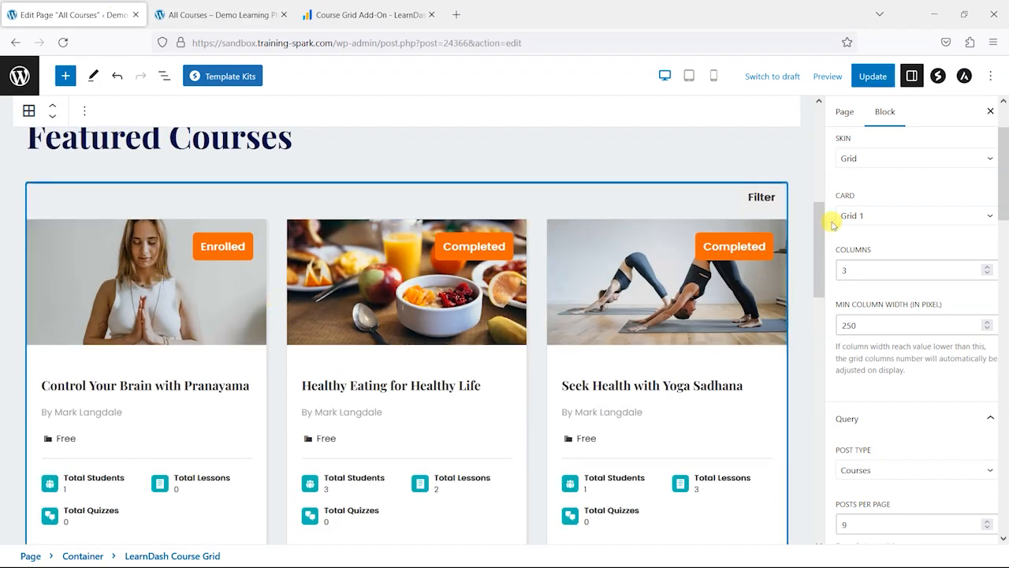
scroll(878, 229, up, 2)
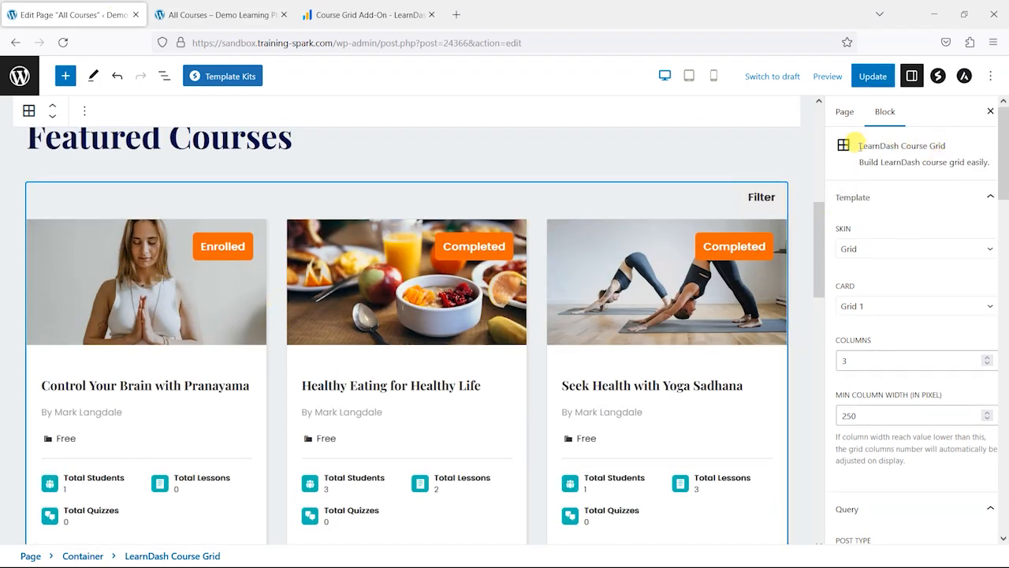
drag(857, 146, 946, 150)
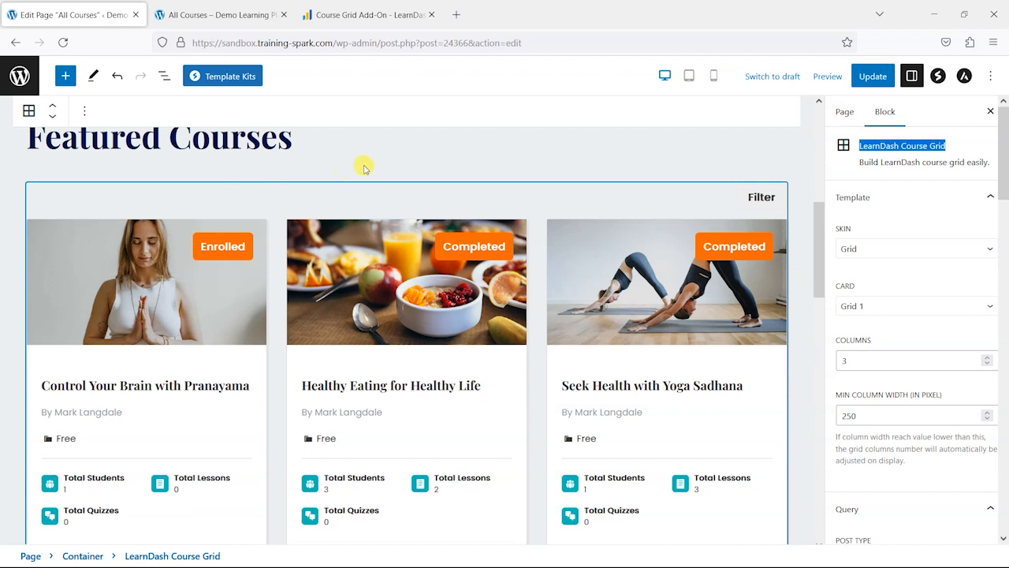
Search for LearnDash blocks to insert between the Featured Courses heading and the course grid, closing the search without adding one.
click(393, 157)
click(405, 170)
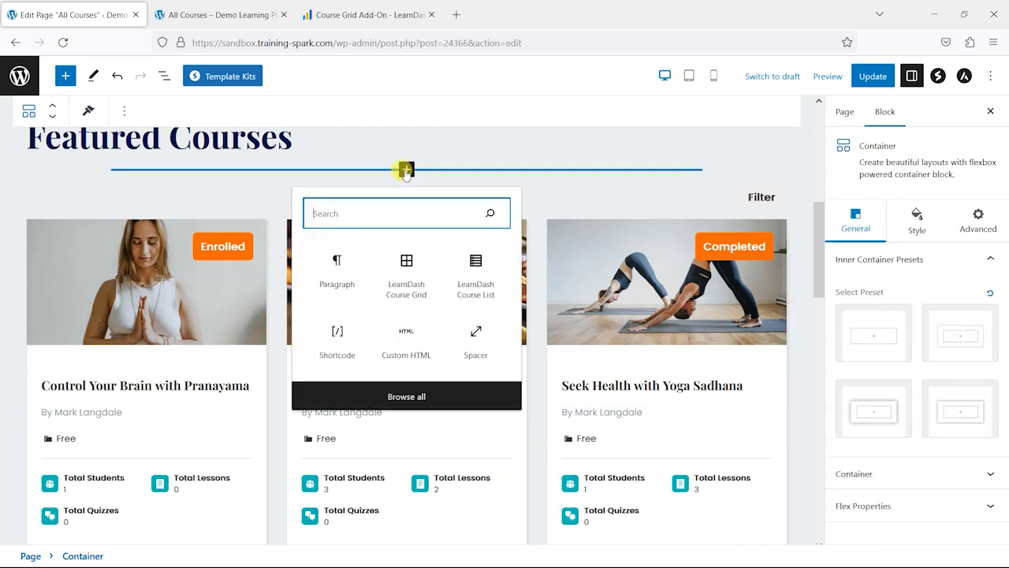
text(Learnd)
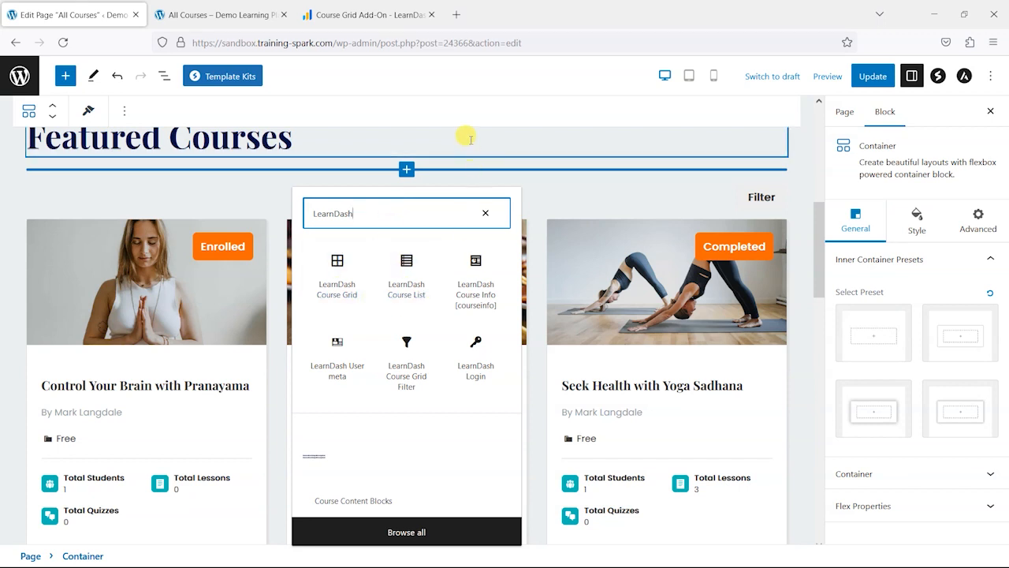
click(461, 163)
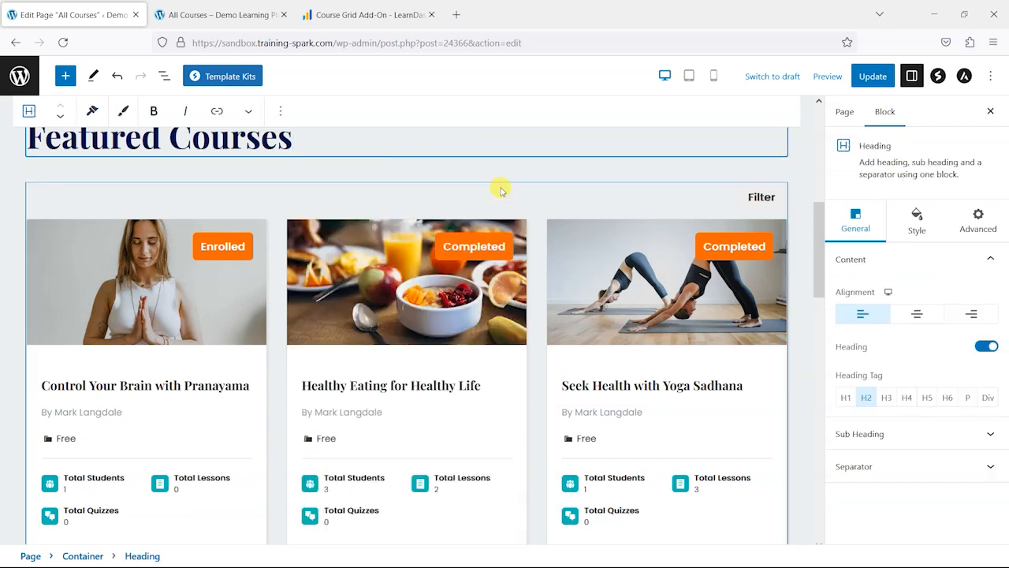